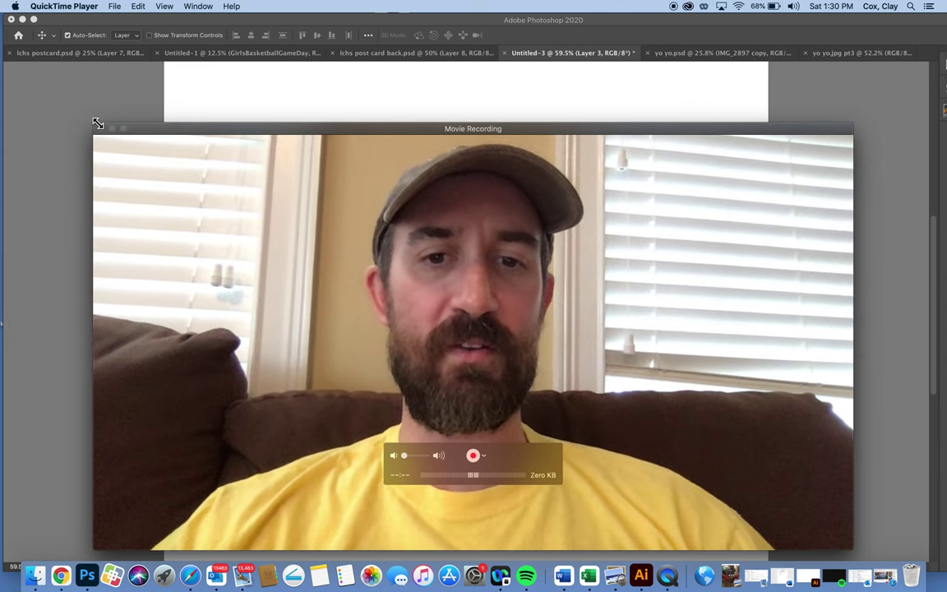
# Shrink the Movie Recording window, move it aside and switch to Photoshop
pyautogui.moveTo(97, 123); pyautogui.dragTo(613, 416)
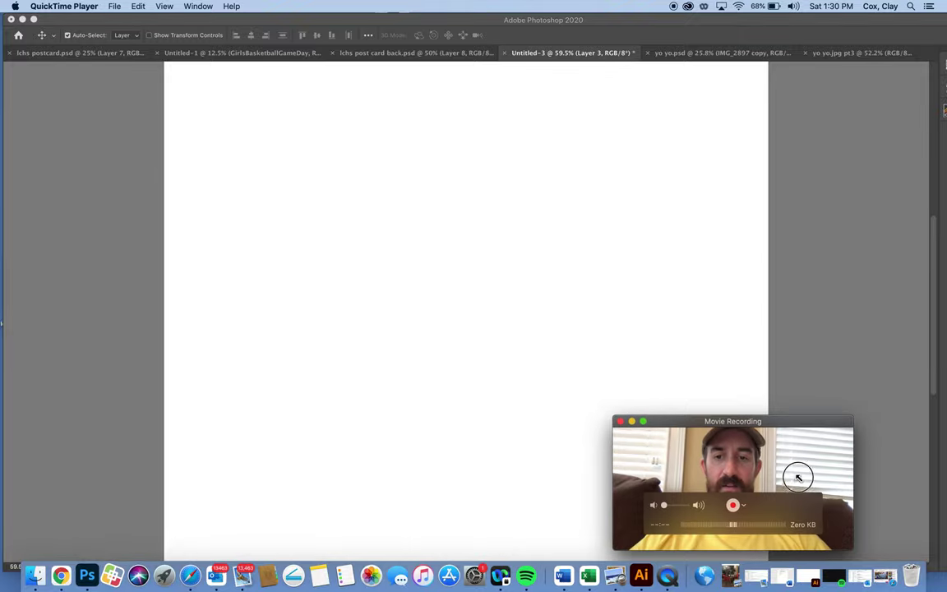
pyautogui.moveTo(774, 422); pyautogui.dragTo(828, 424)
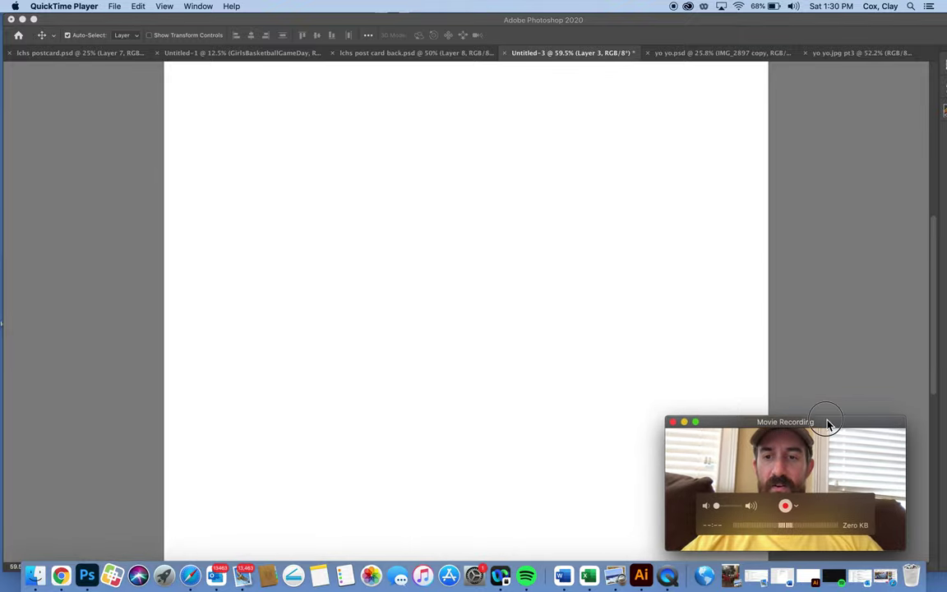
pyautogui.click(841, 364)
# Show the billboard win layer just above the Background and inspect its previous-year billboard and main billboard up close
pyautogui.click(784, 329)
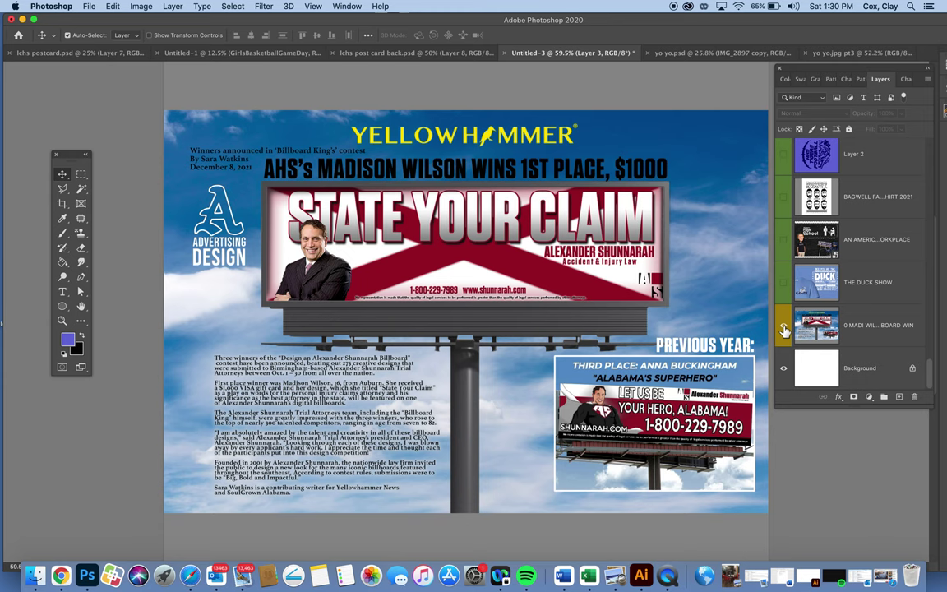
pyautogui.click(62, 320)
pyautogui.moveTo(680, 423); pyautogui.dragTo(723, 436)
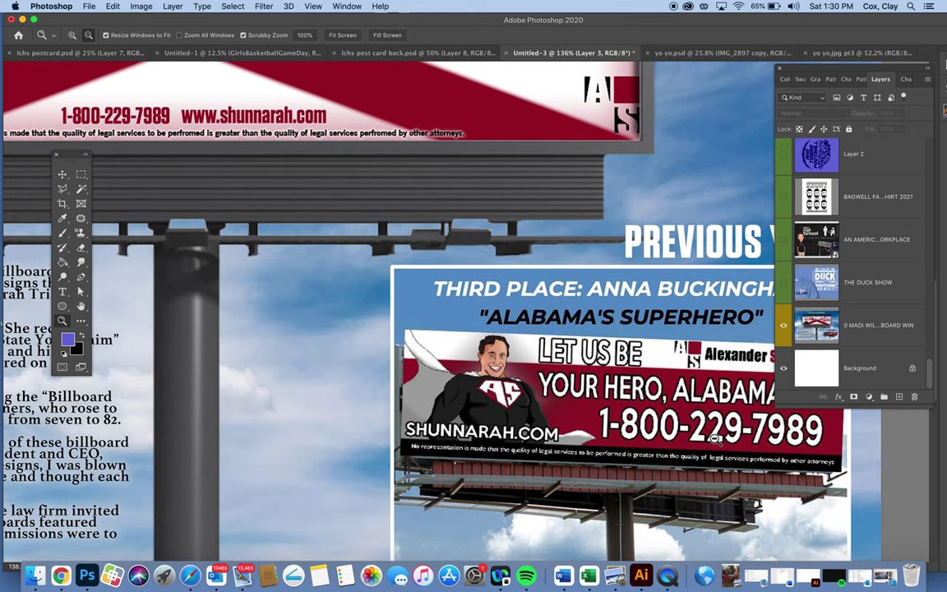
pyautogui.moveTo(326, 214); pyautogui.dragTo(261, 194)
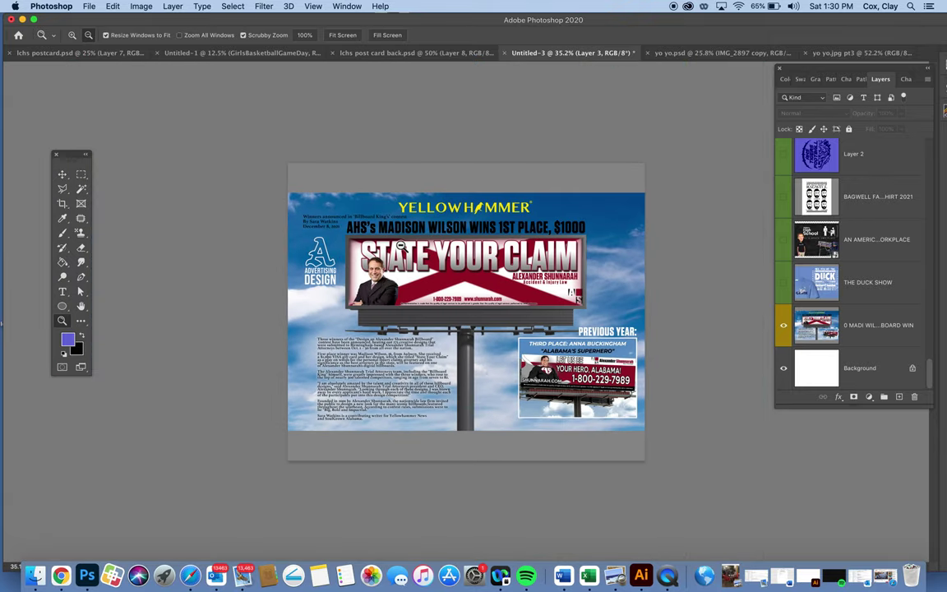
pyautogui.click(381, 36)
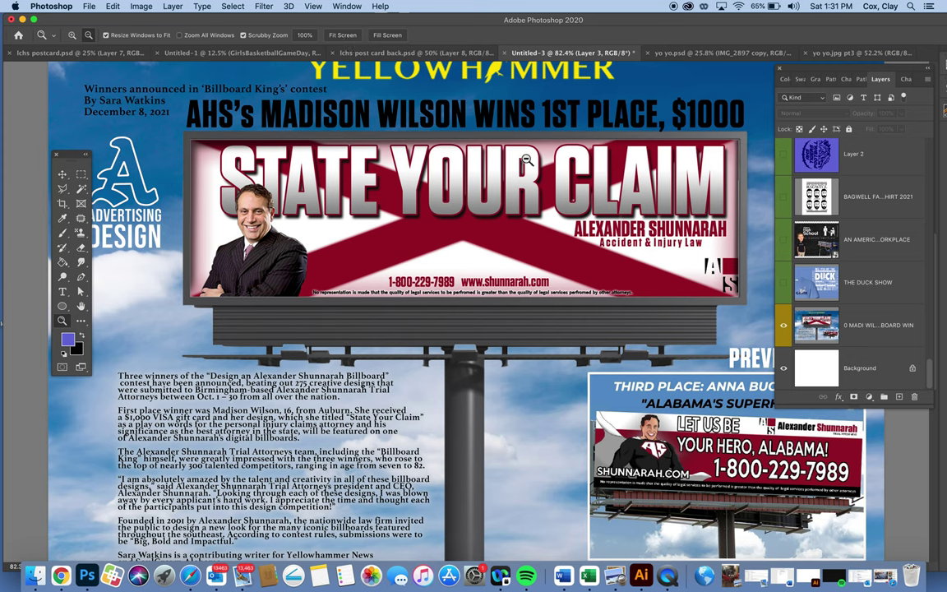
# Move the Tools panel clear of the billboard artwork and fit the whole canvas in the window
pyautogui.click(61, 173)
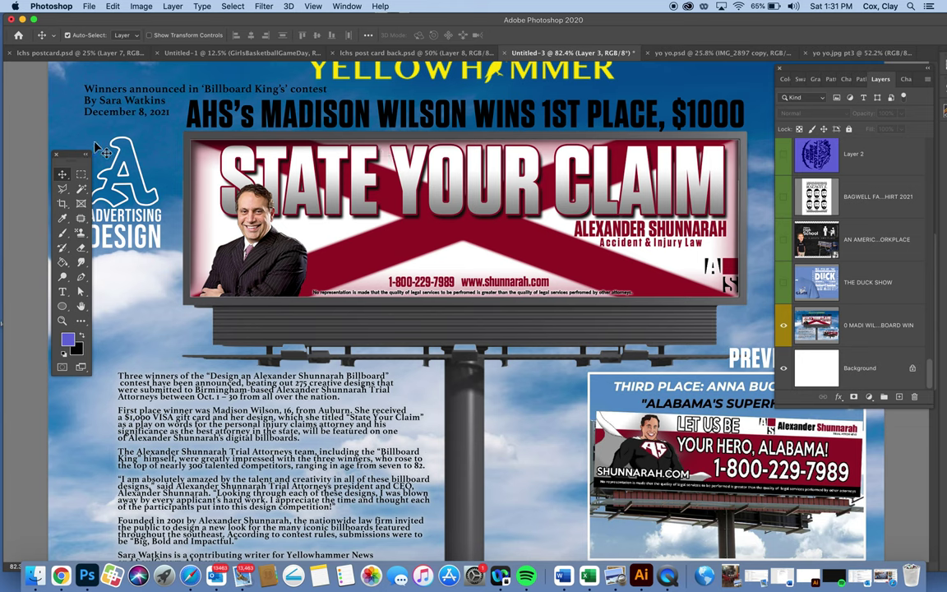
pyautogui.moveTo(73, 160); pyautogui.dragTo(34, 147)
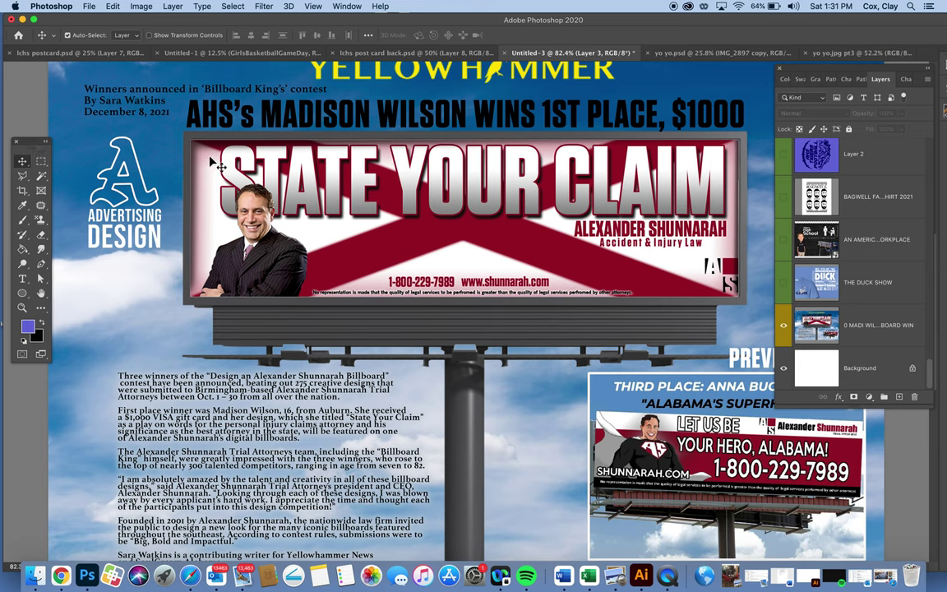
pyautogui.click(22, 307)
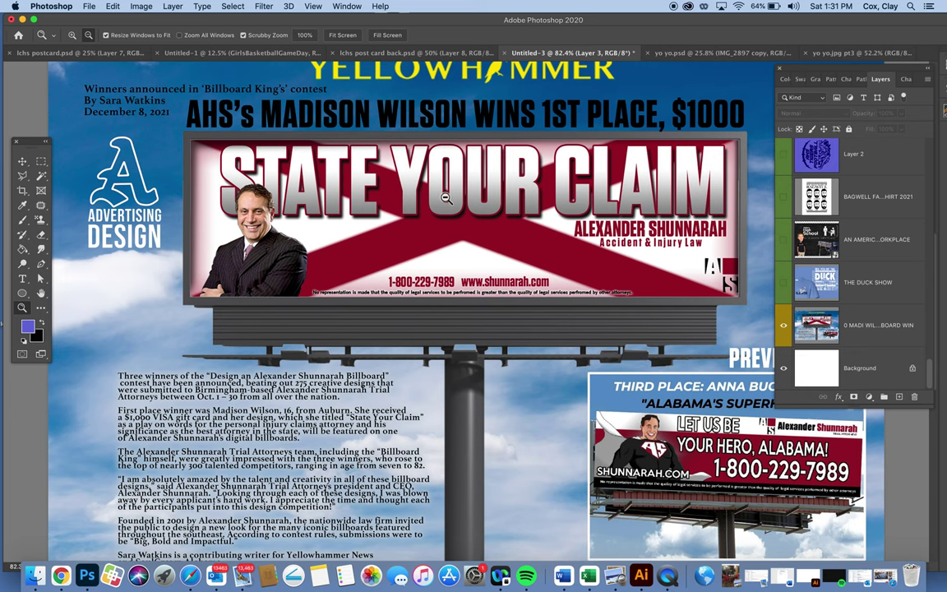
pyautogui.click(342, 35)
# Show and select THE DUCK SHOW layer, and briefly preview Layer 2 before hiding it again
pyautogui.click(783, 282)
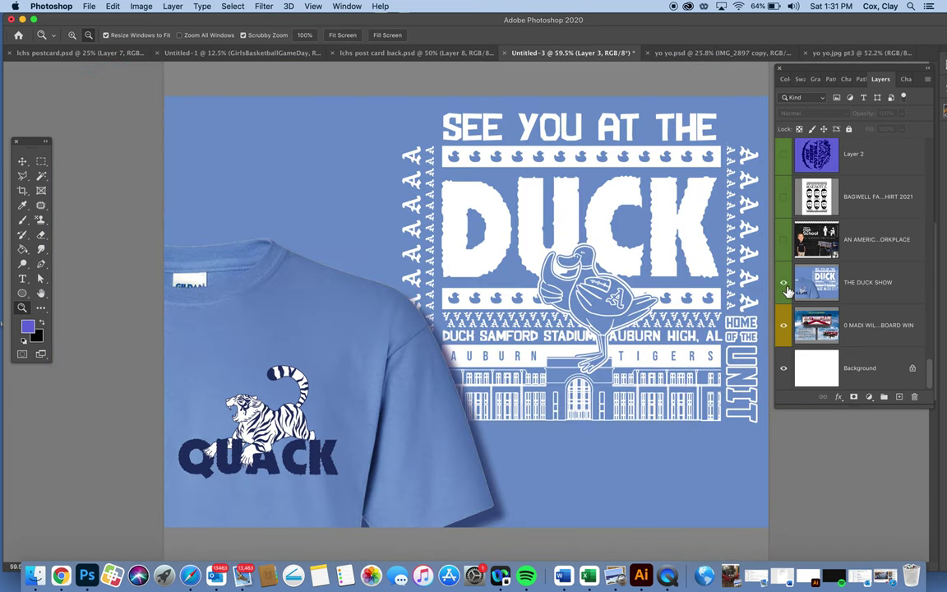
pyautogui.click(883, 295)
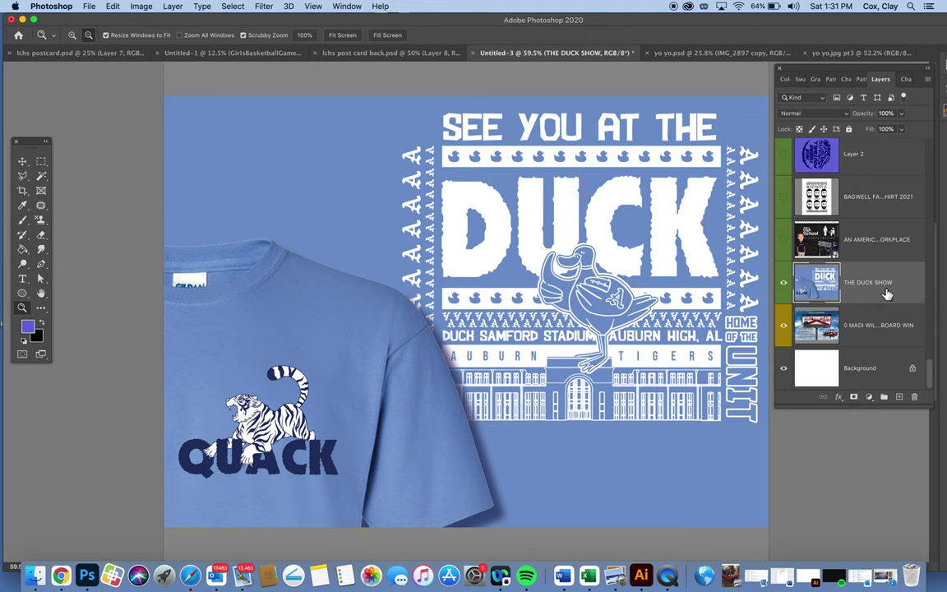
pyautogui.click(784, 159)
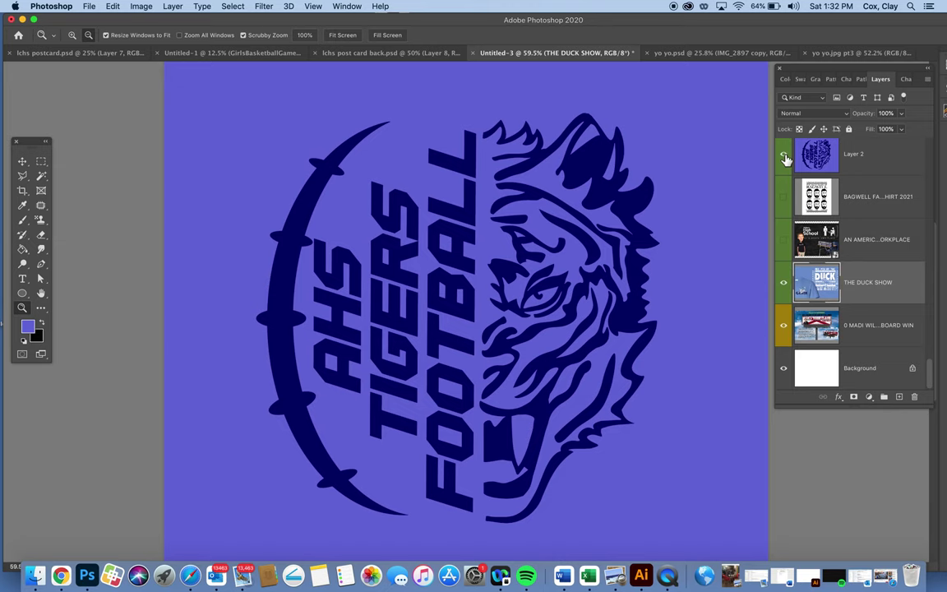
pyautogui.click(784, 158)
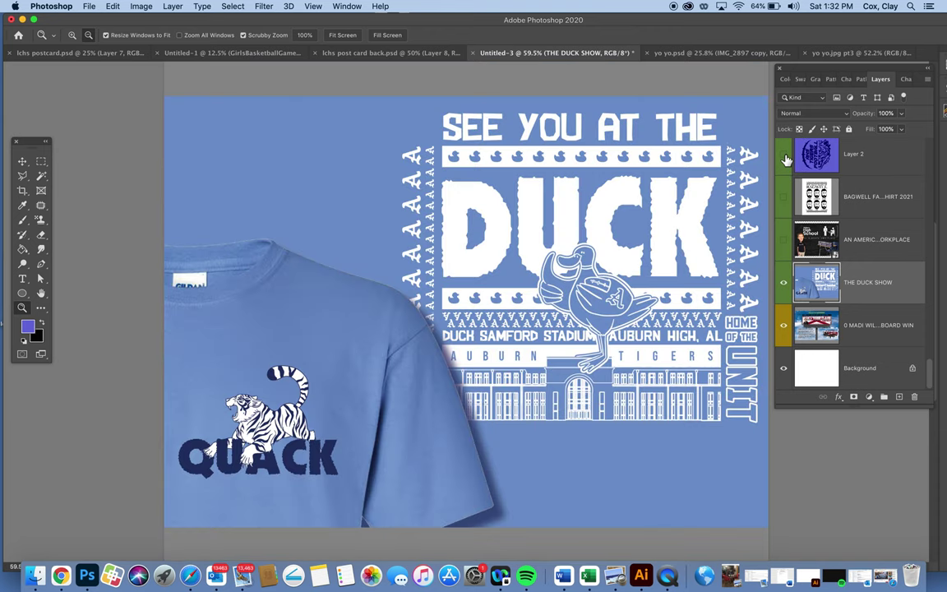
# Show the Alabama workplace, many-faces shirt, AHS HOCO BANNER and AHS HOCO PARADE layers one after another
pyautogui.click(784, 239)
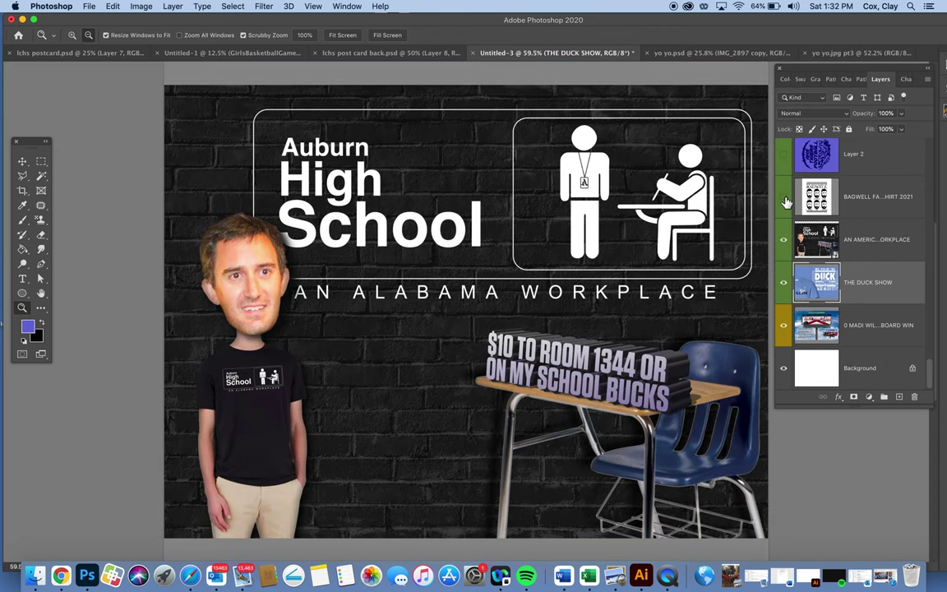
pyautogui.click(783, 197)
pyautogui.scroll(3, 846, 203)
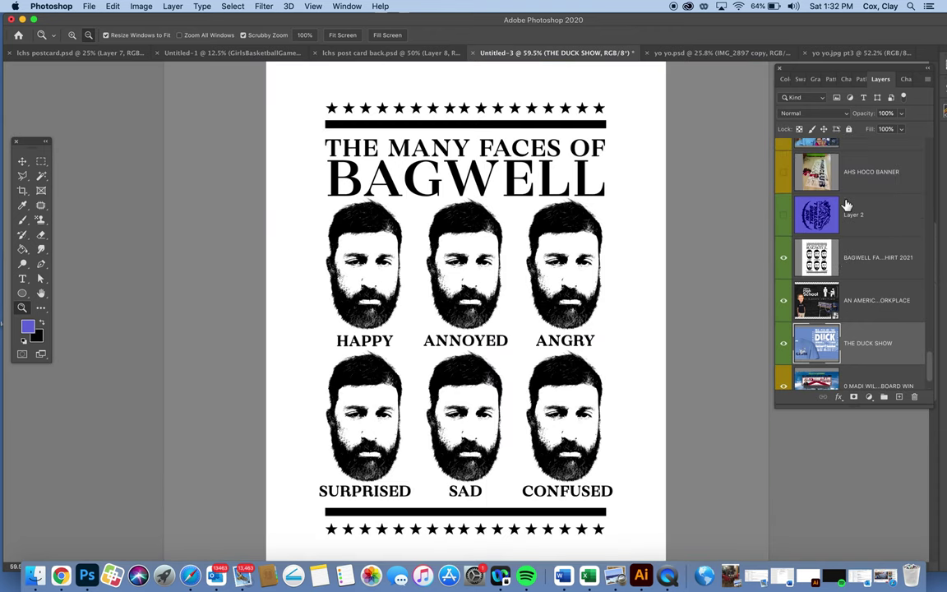
pyautogui.scroll(1, 846, 204)
pyautogui.click(784, 229)
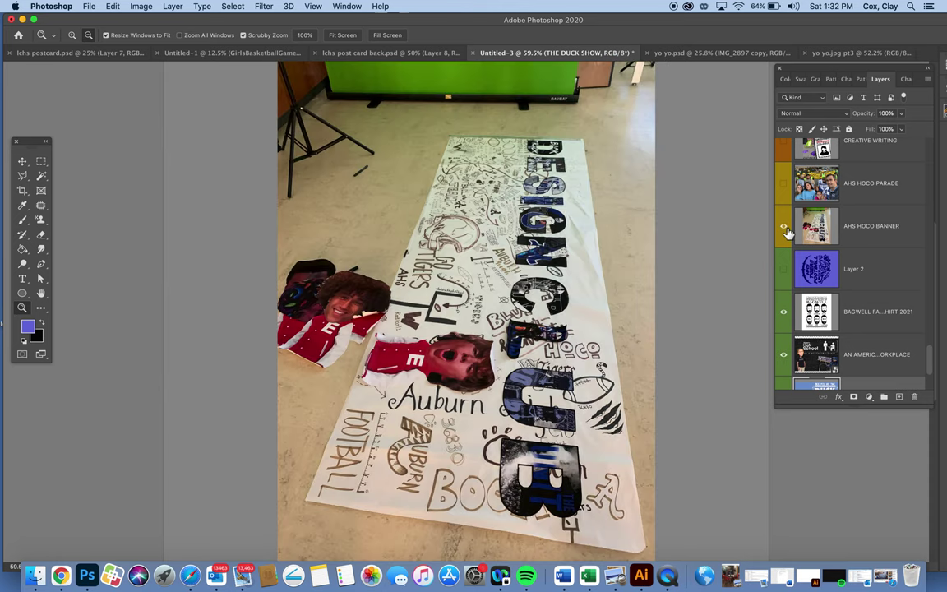
pyautogui.click(784, 187)
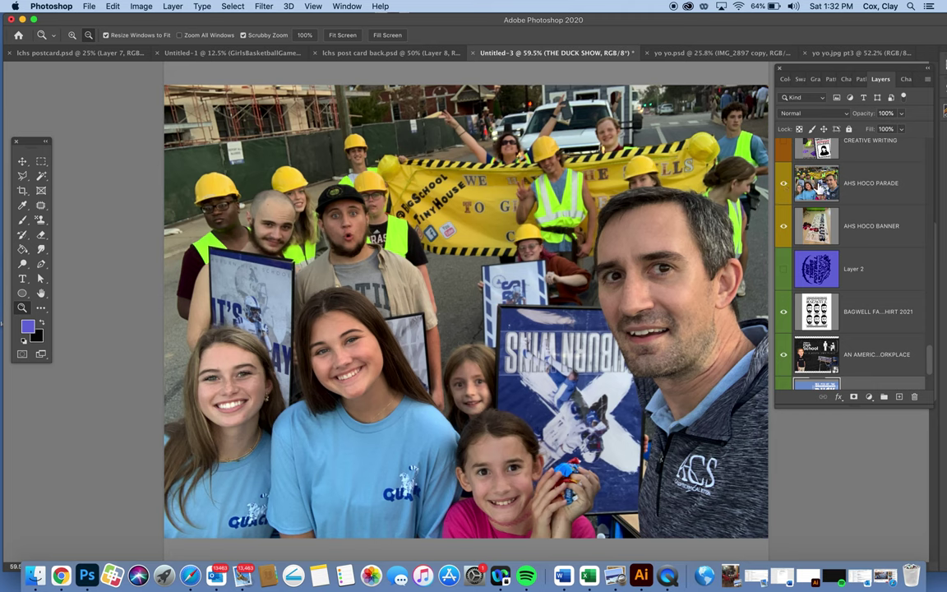
# Show the three CREATIVE WRITING layers directly above AHS HOCO PARADE and select the uppermost of them
pyautogui.scroll(5, 838, 190)
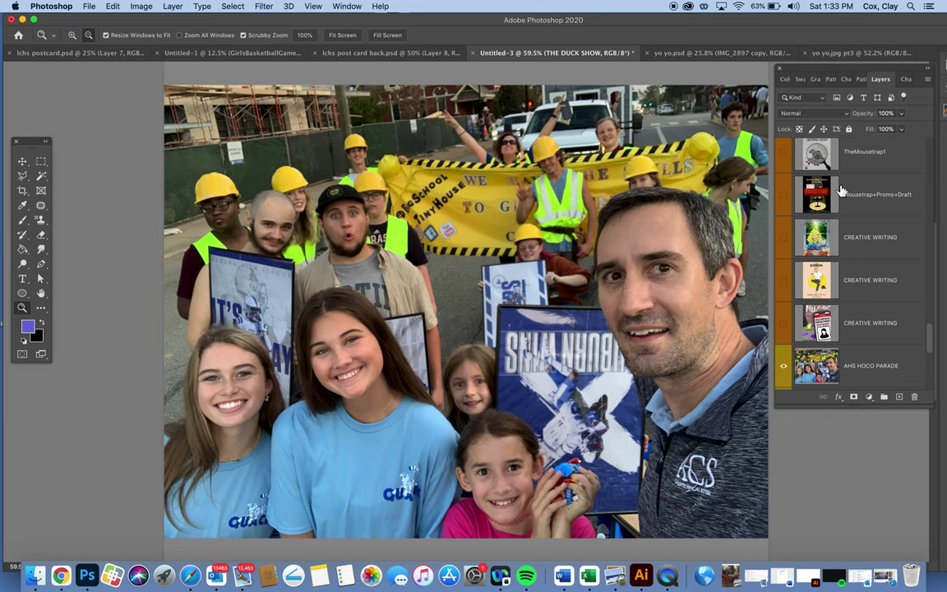
pyautogui.click(881, 333)
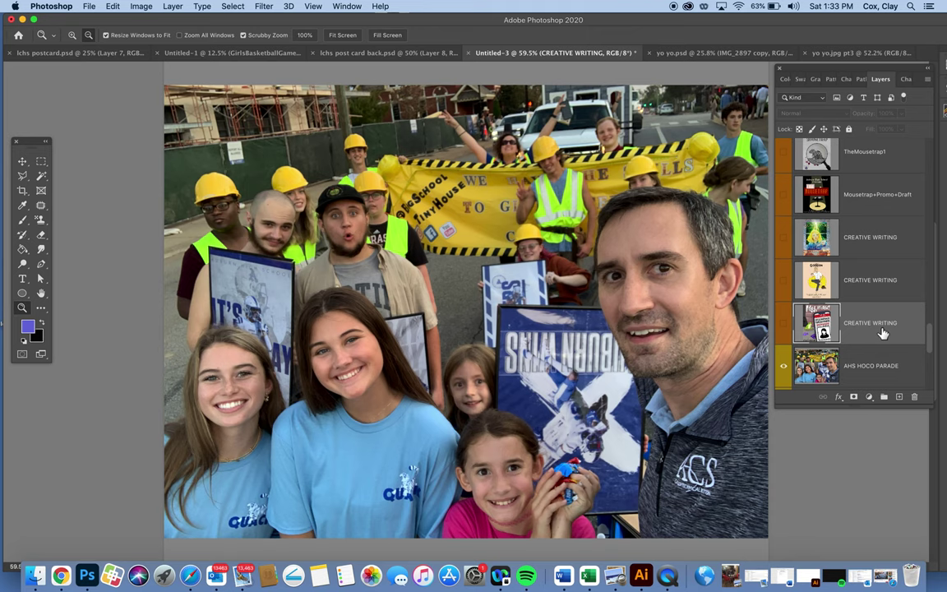
pyautogui.click(784, 323)
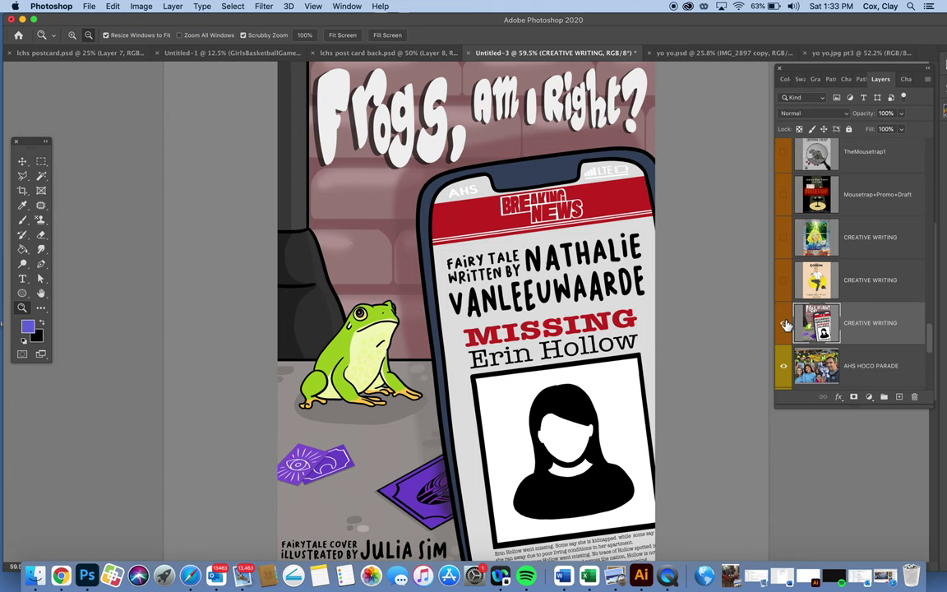
pyautogui.click(783, 278)
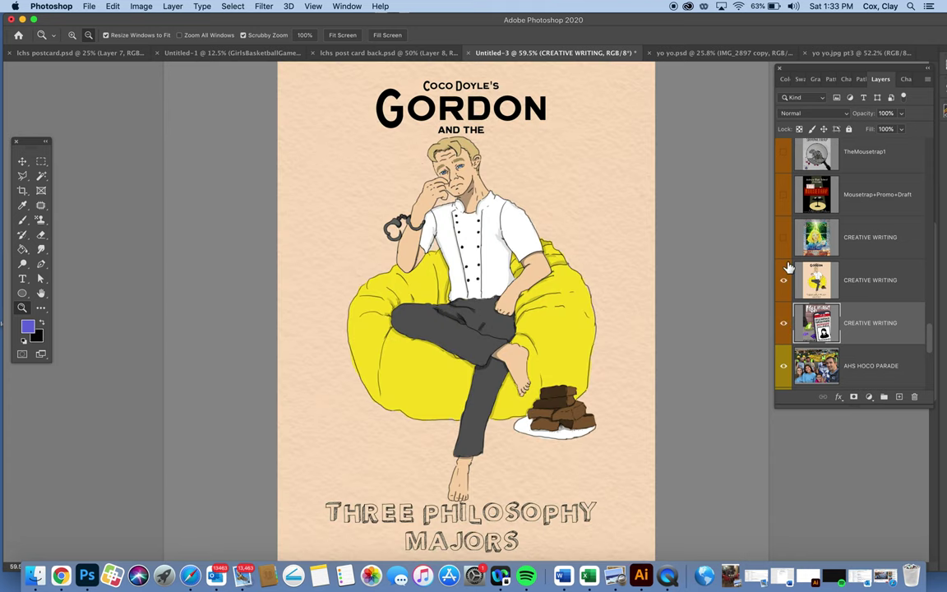
pyautogui.click(784, 238)
pyautogui.click(840, 243)
# Show the Mousetrap+Promo+Draft and TheMousetrap1 poster layers
pyautogui.scroll(1, 842, 245)
pyautogui.scroll(1, 842, 245)
pyautogui.click(783, 262)
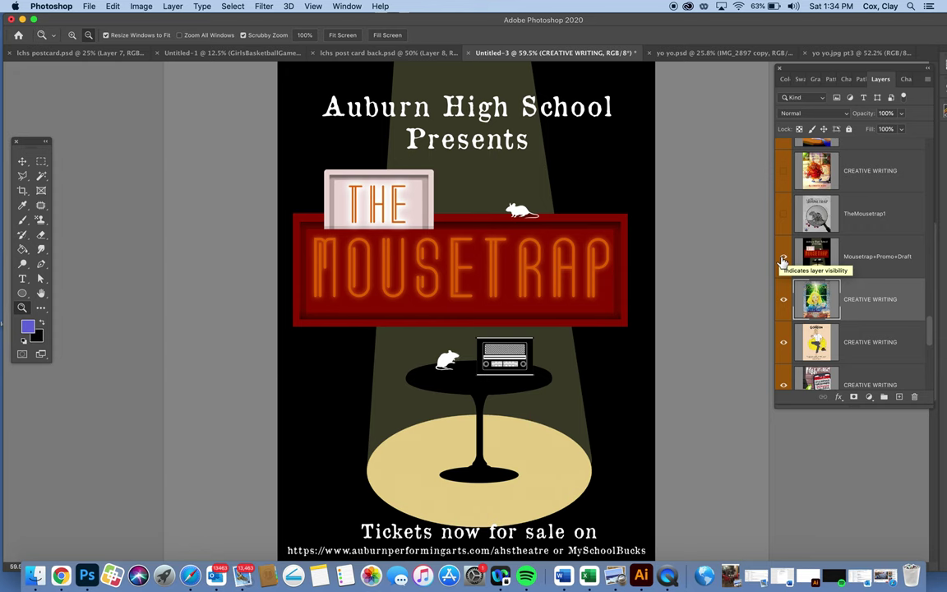
pyautogui.click(784, 215)
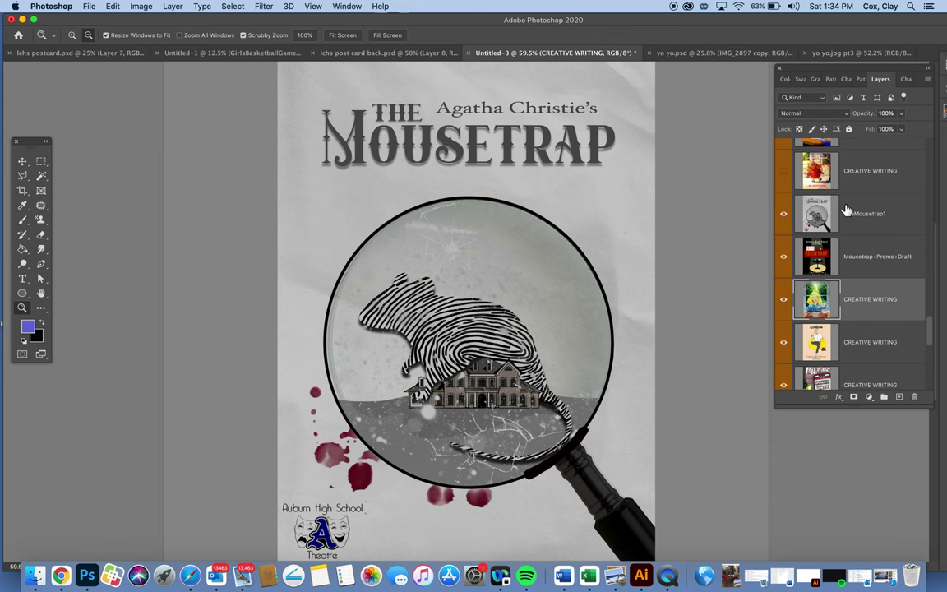
# Show the CREATIVE WRITING layer above TheMousetrap1 and the Passion painting layer, leaving the painting layer selected
pyautogui.scroll(2, 785, 220)
pyautogui.click(784, 222)
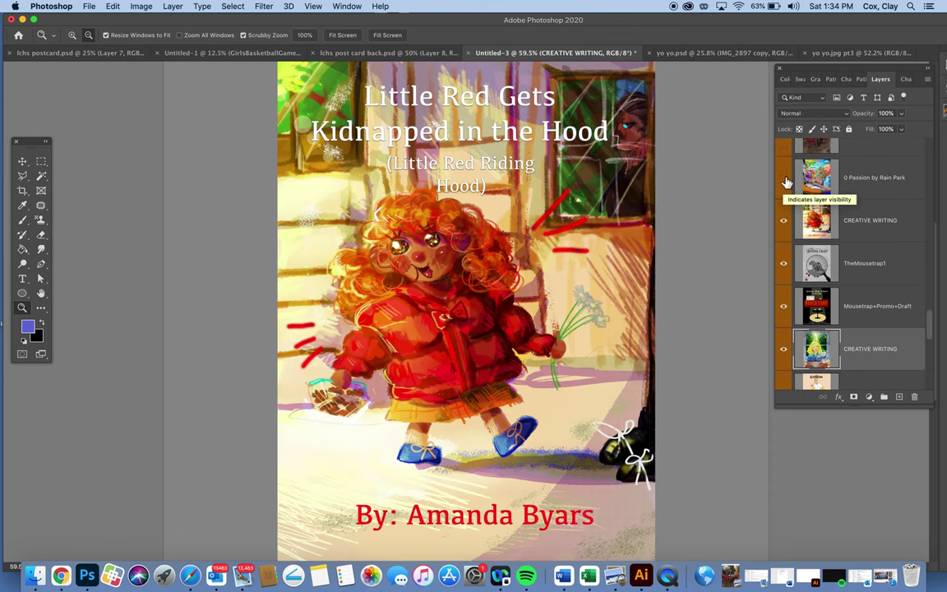
pyautogui.click(783, 178)
pyautogui.click(821, 178)
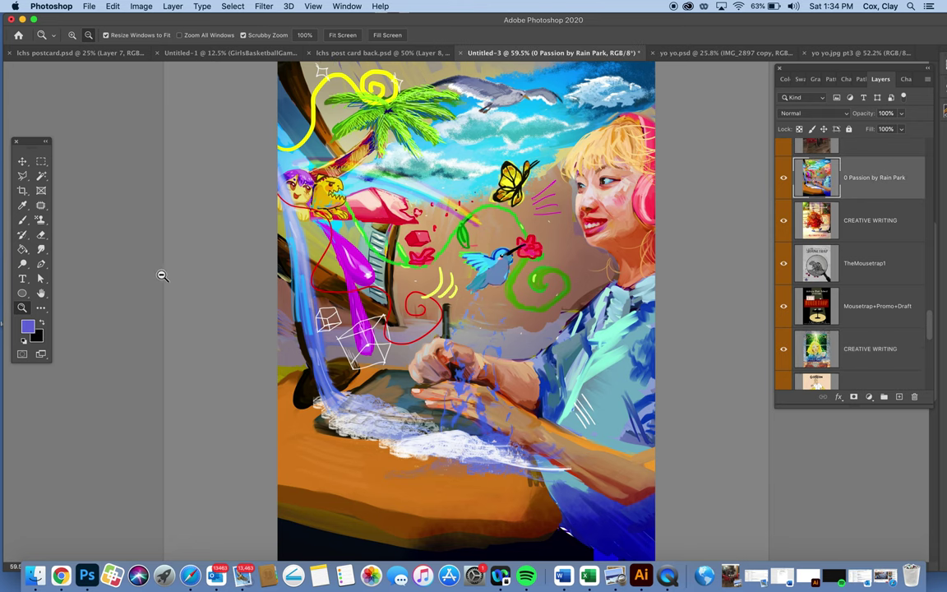
# Examine the painted face in the Passion artwork up close and return to the full-canvas view
pyautogui.moveTo(624, 195); pyautogui.dragTo(681, 203)
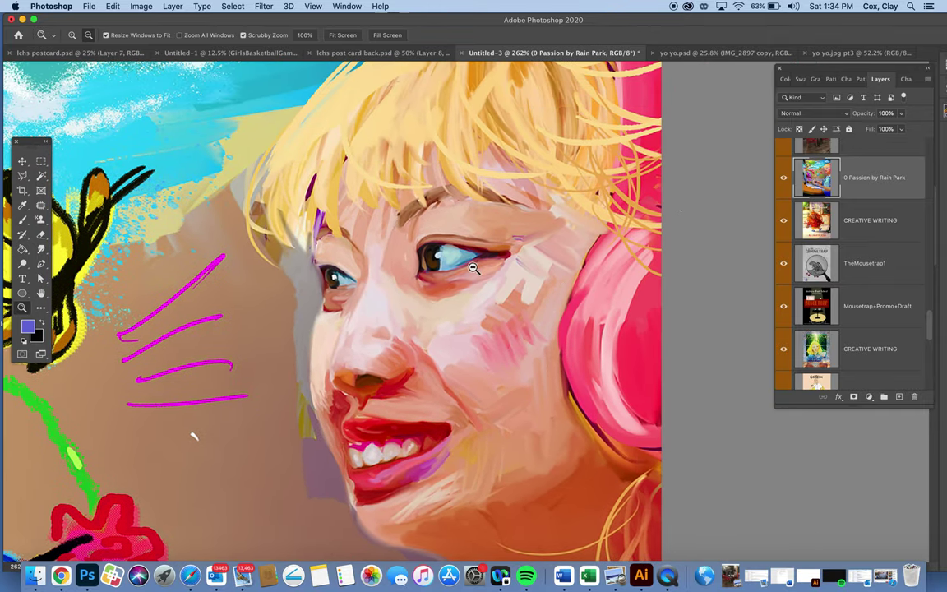
pyautogui.moveTo(482, 267)
pyautogui.mouseDown()
pyautogui.moveTo(411, 181)
pyautogui.moveTo(363, 73)
pyautogui.mouseUp()
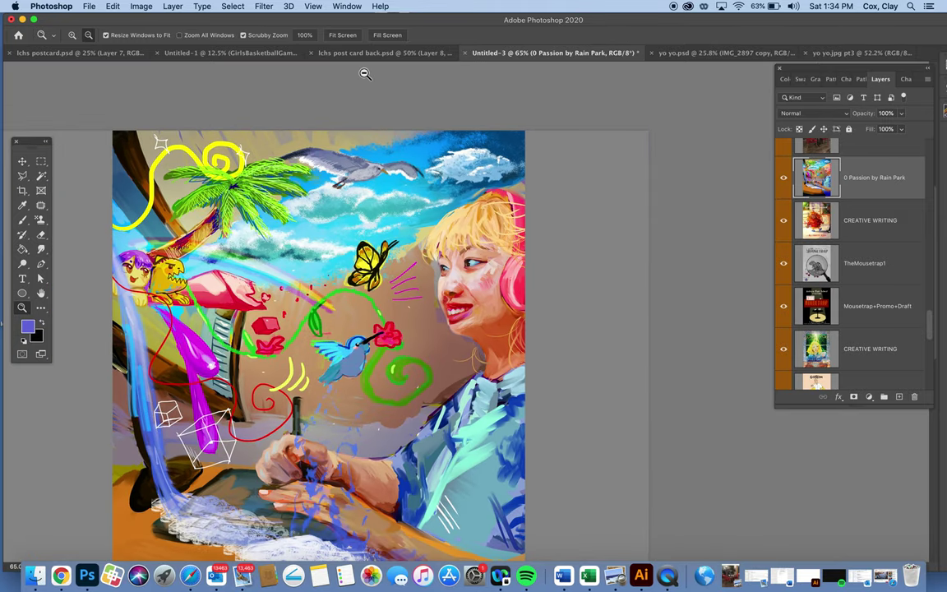
pyautogui.click(343, 35)
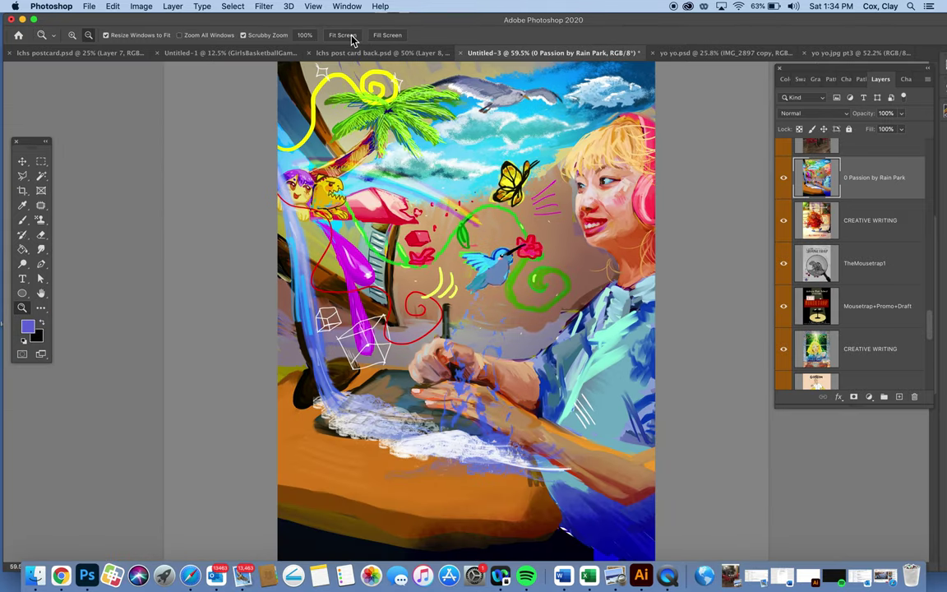
# Activate the Move tool, and show and select the Well Red layer above the Passion painting
pyautogui.click(25, 159)
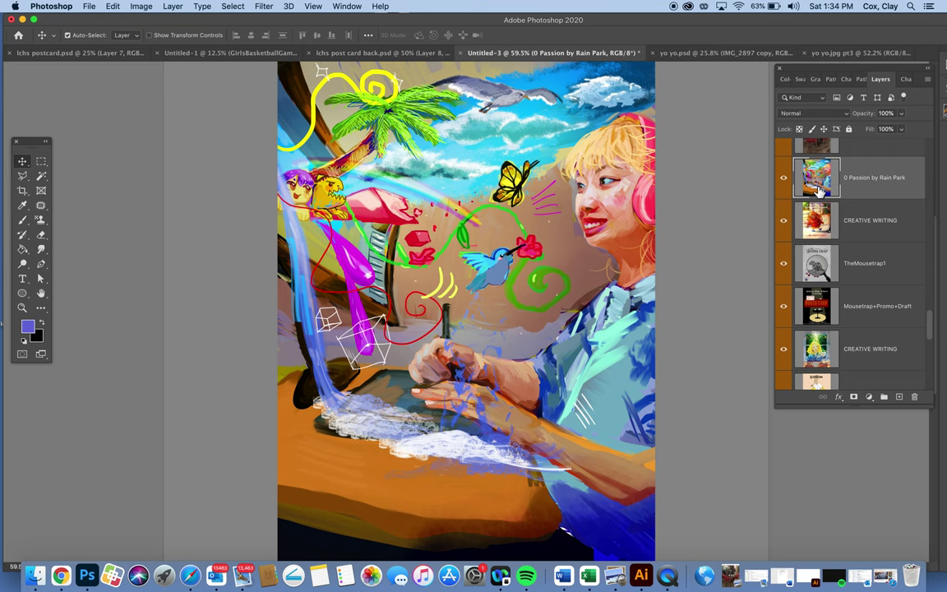
pyautogui.scroll(3, 817, 191)
pyautogui.click(783, 224)
pyautogui.click(813, 224)
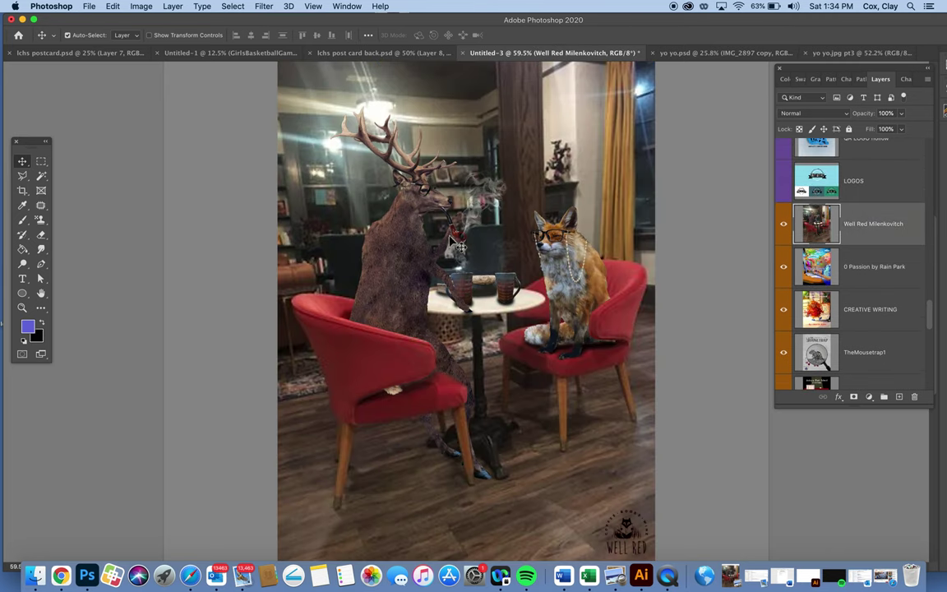
# Examine the deer, fox and mugs in the Well Red composite up close and return to the whole image
pyautogui.click(22, 307)
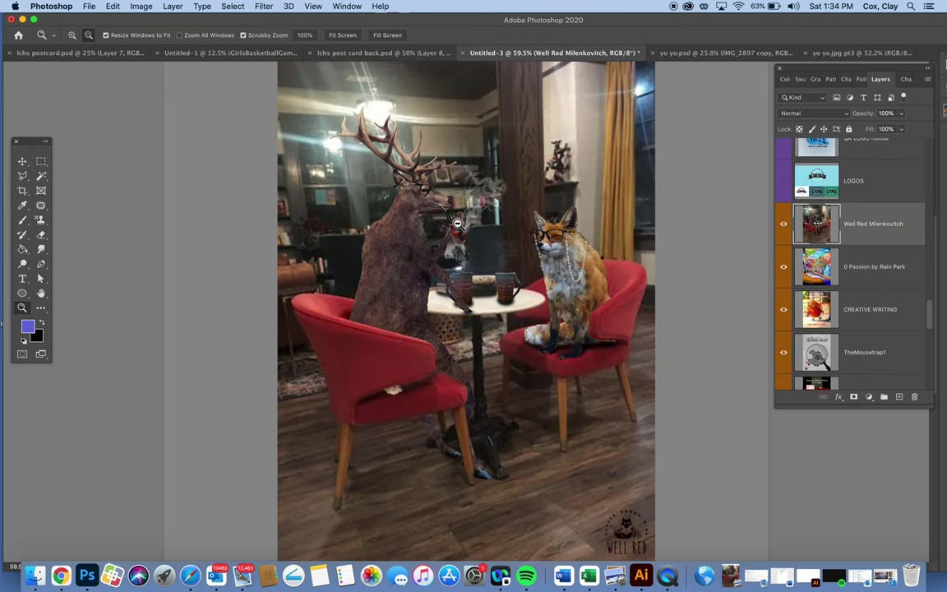
pyautogui.click(471, 203)
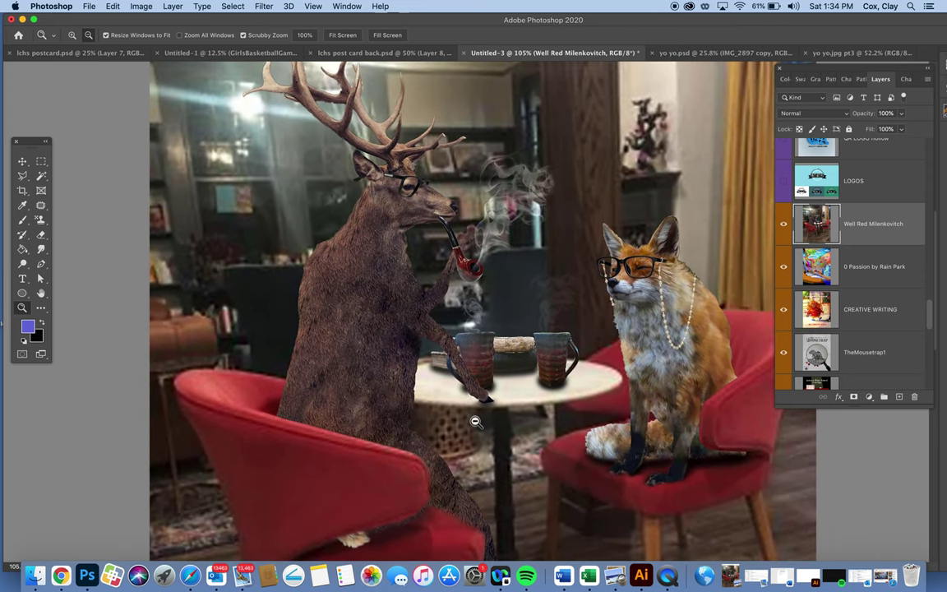
pyautogui.click(521, 349)
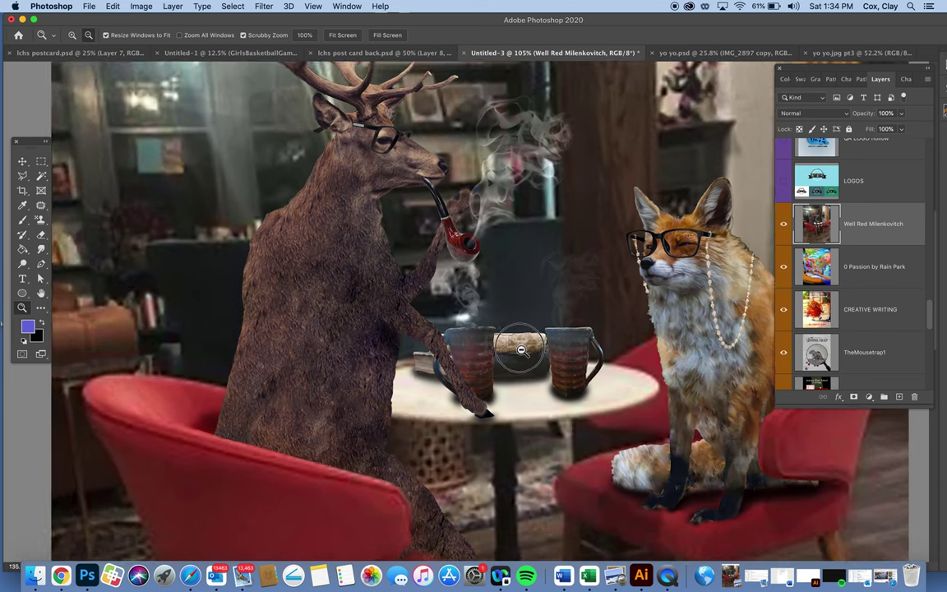
pyautogui.moveTo(521, 349); pyautogui.dragTo(534, 326)
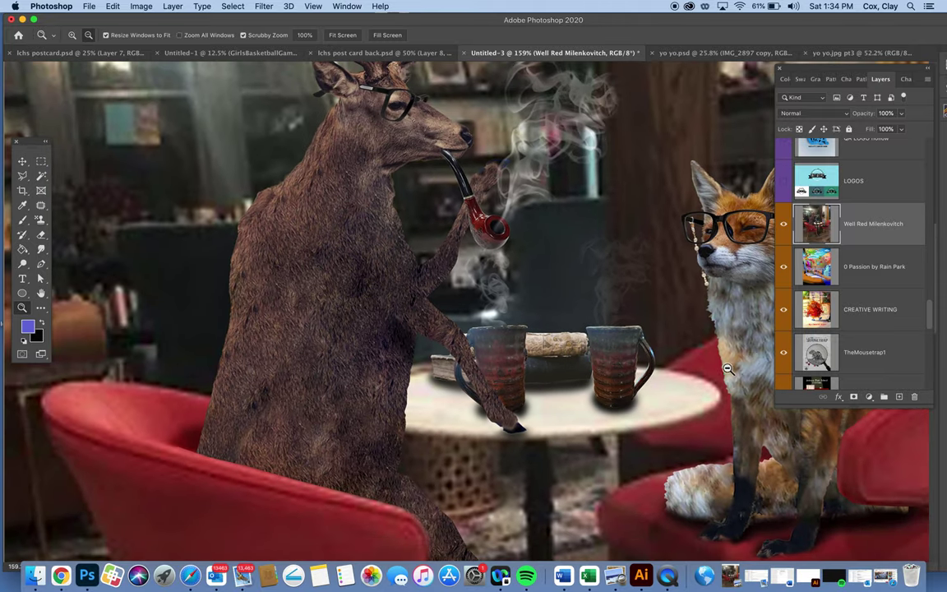
pyautogui.keyDown('alt'); pyautogui.click(603, 386); pyautogui.keyUp('alt')
pyautogui.keyDown('alt'); pyautogui.click(604, 387); pyautogui.keyUp('alt')
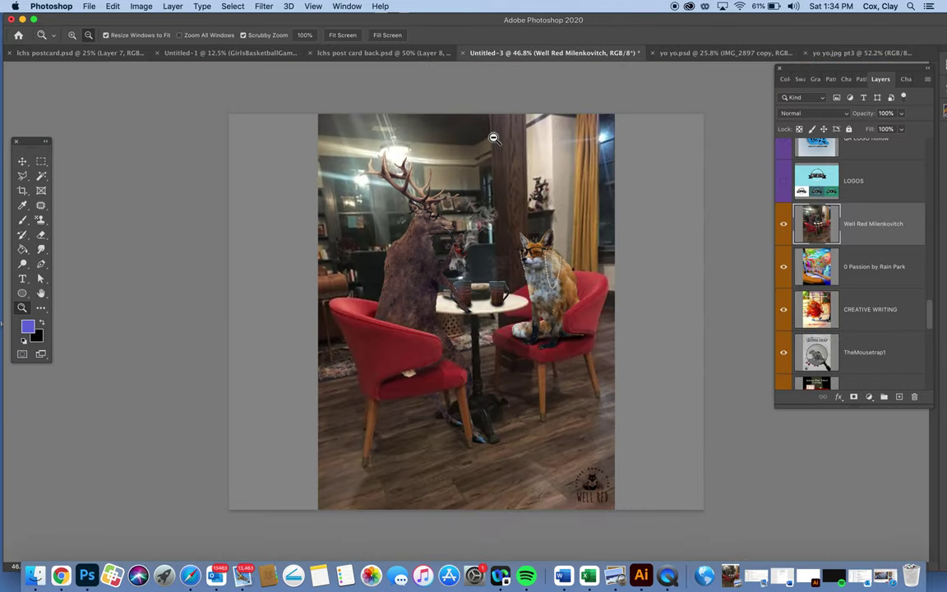
# Fit the whole artwork to the window and activate the Move tool
pyautogui.click(342, 36)
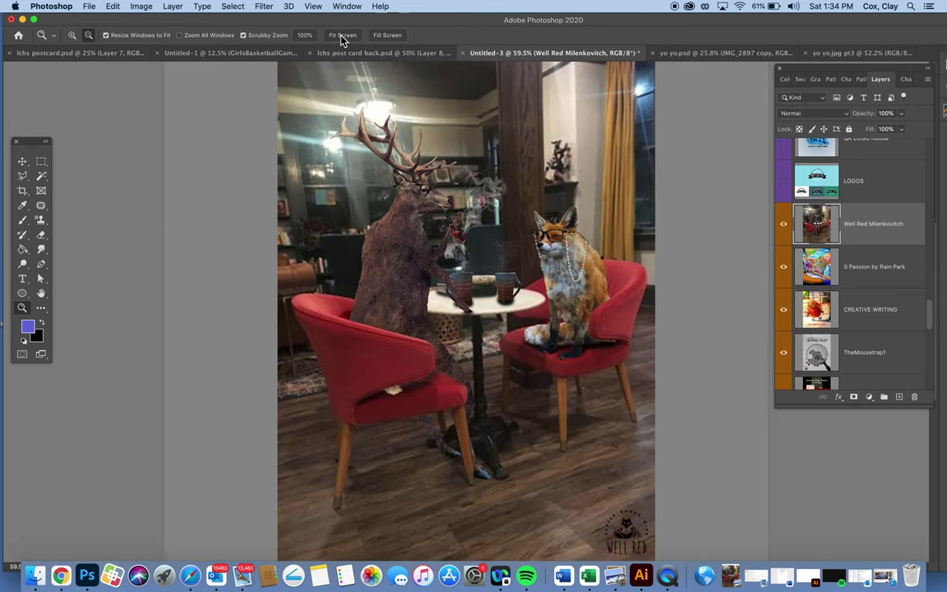
pyautogui.click(23, 161)
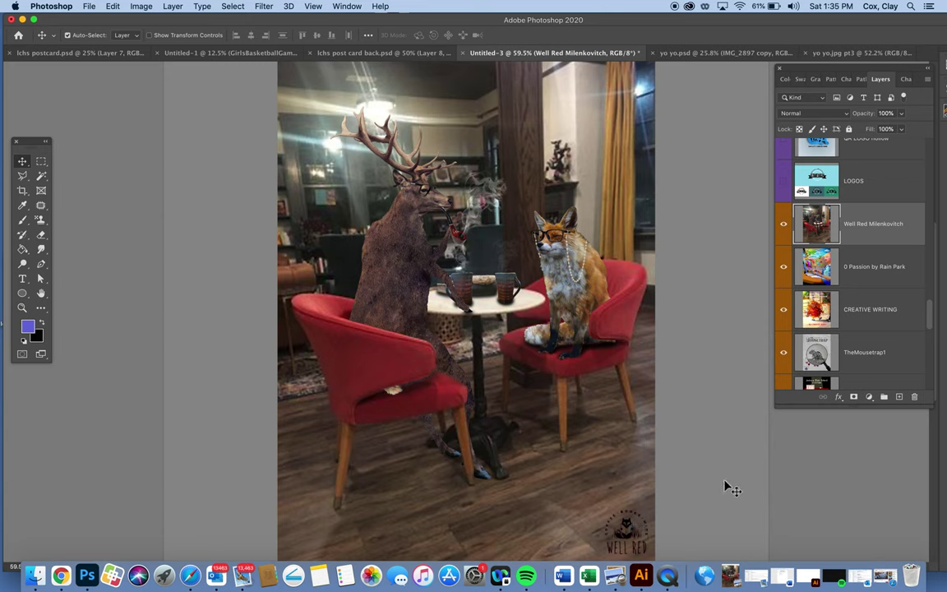
# Preview the LOGOS and QA LOGO hollow layers, hide both again, and reselect the Well Red layer
pyautogui.click(816, 194)
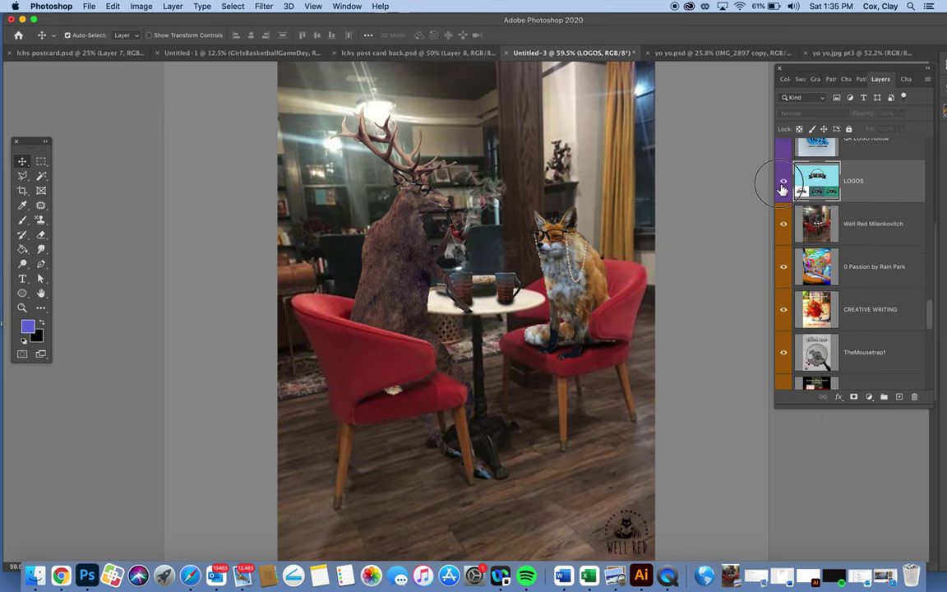
pyautogui.click(783, 183)
pyautogui.scroll(5, 859, 205)
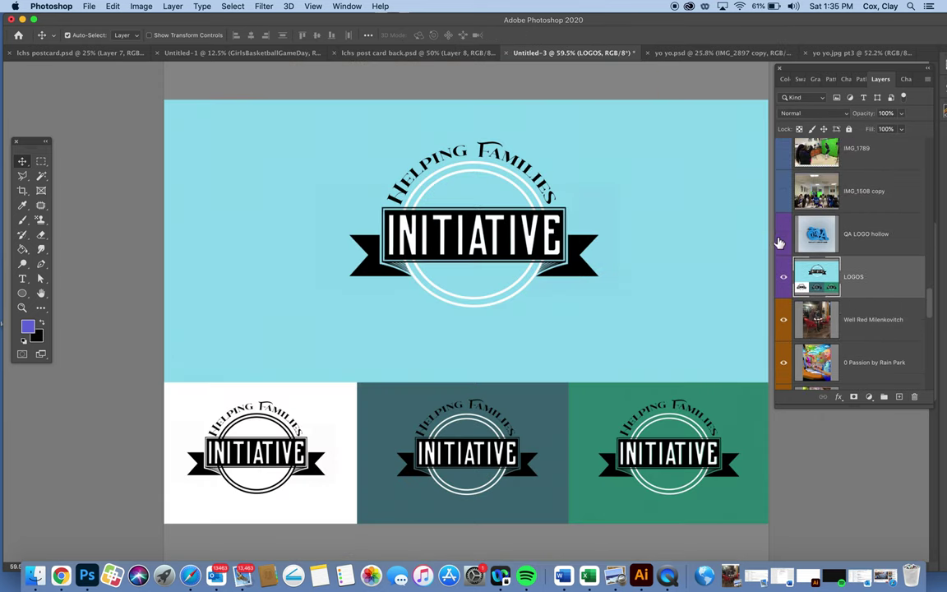
pyautogui.click(784, 237)
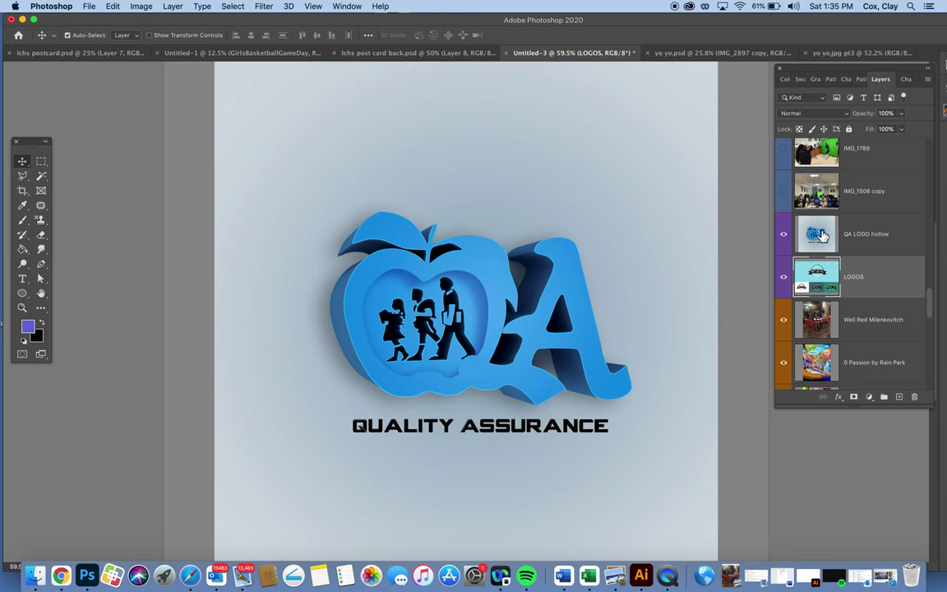
pyautogui.click(782, 236)
pyautogui.click(783, 277)
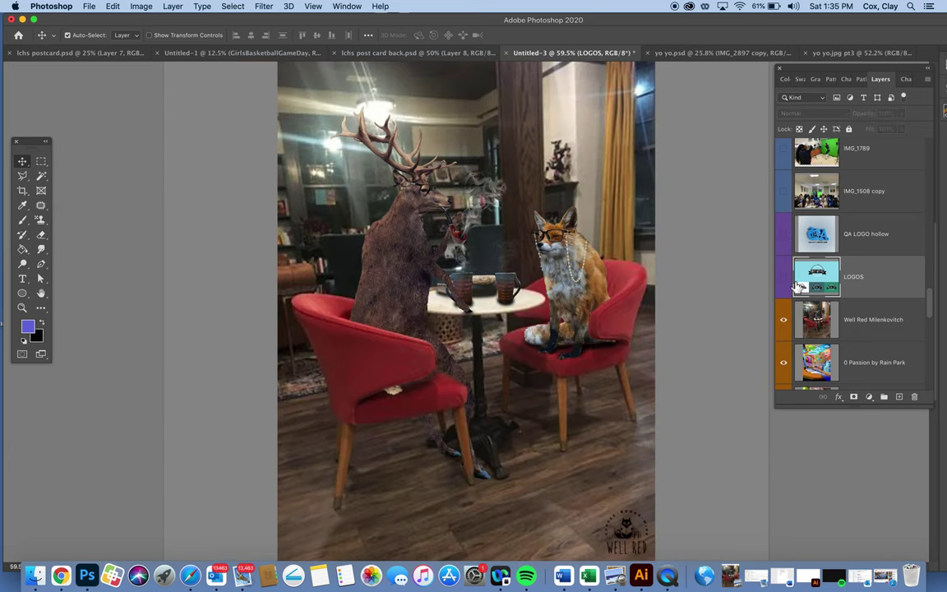
pyautogui.click(836, 322)
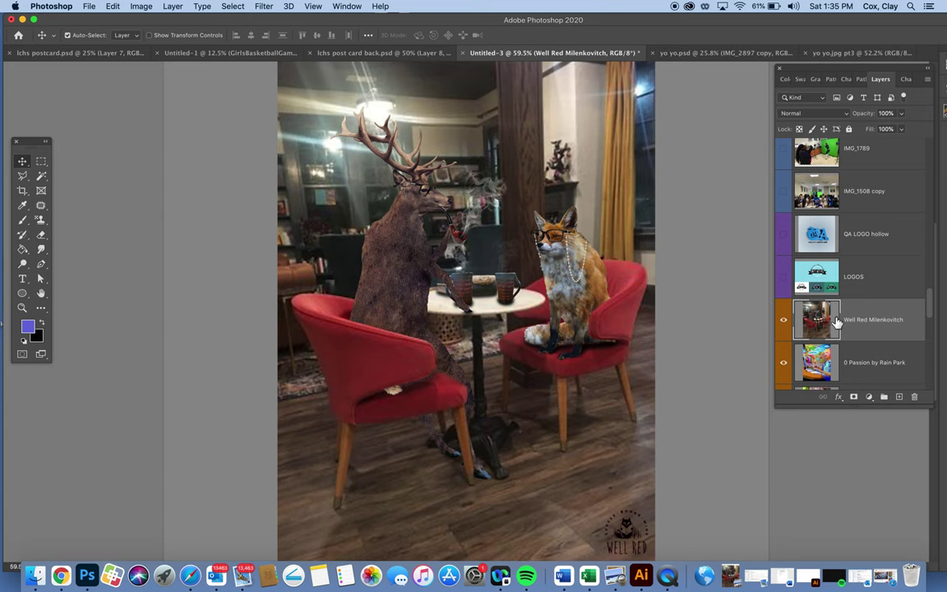
# Show and select the IMG_1508 copy photo layer, and show the IMG_1789 and IMG_1799 photos above it
pyautogui.click(783, 191)
pyautogui.click(820, 197)
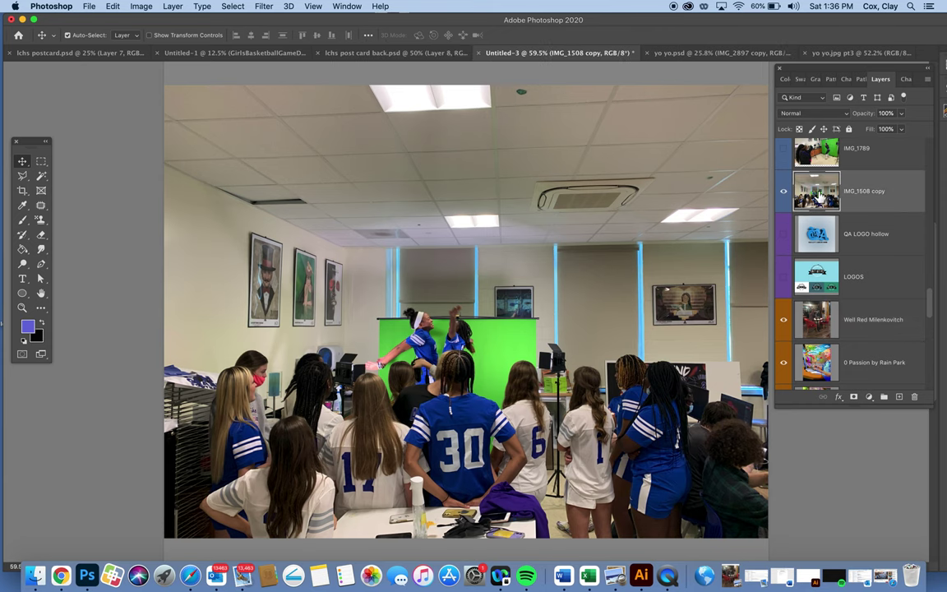
pyautogui.scroll(2, 822, 238)
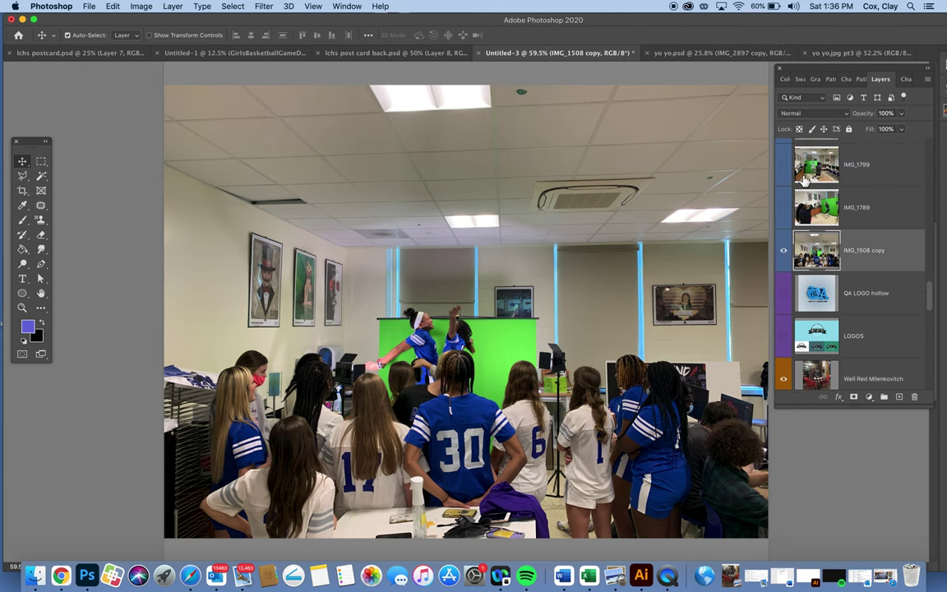
pyautogui.click(783, 209)
pyautogui.scroll(2, 784, 214)
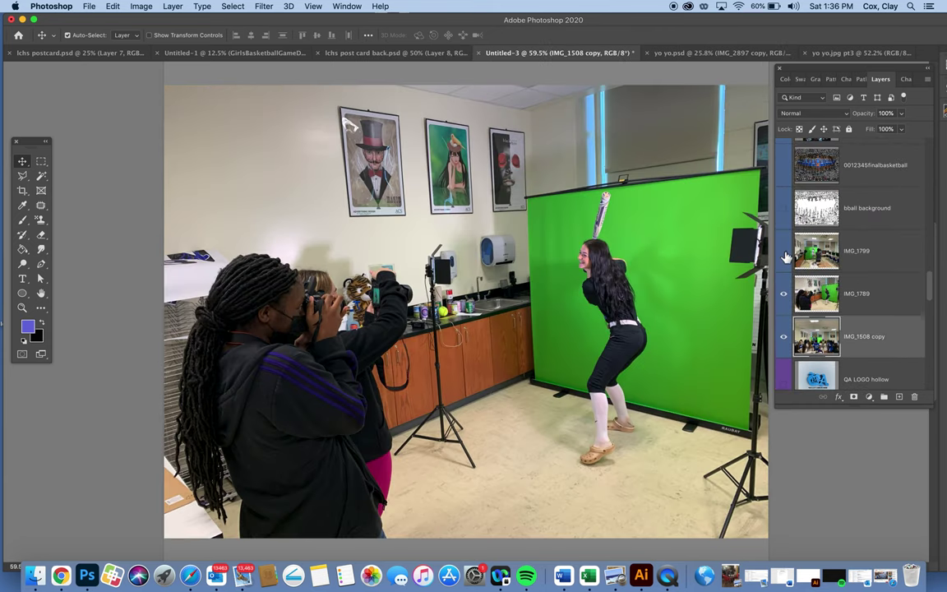
pyautogui.click(783, 252)
# Preview the Untitled-1+(56) lacrosse poster and the AHS flag football poster layers, and hide both again
pyautogui.scroll(3, 838, 255)
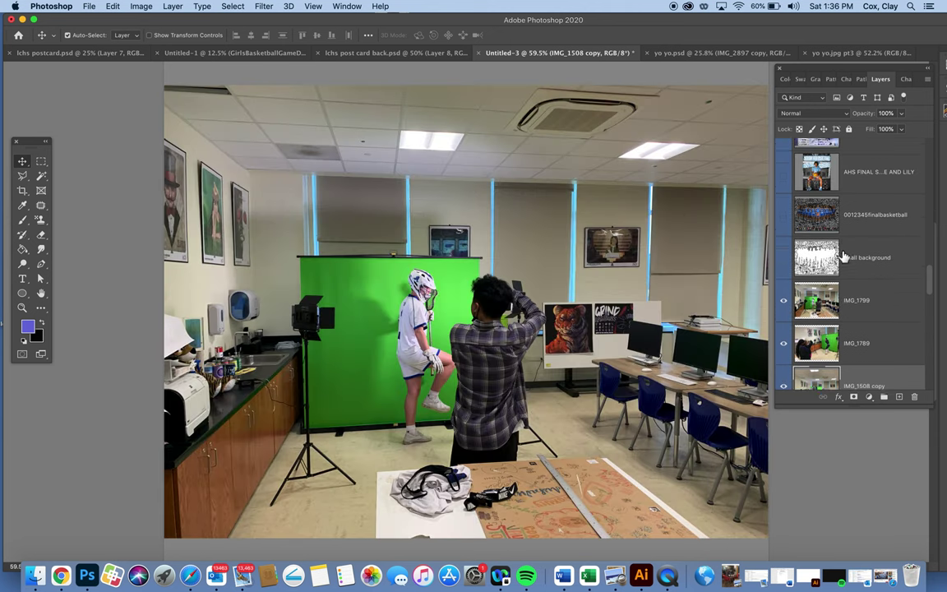
pyautogui.scroll(6, 842, 258)
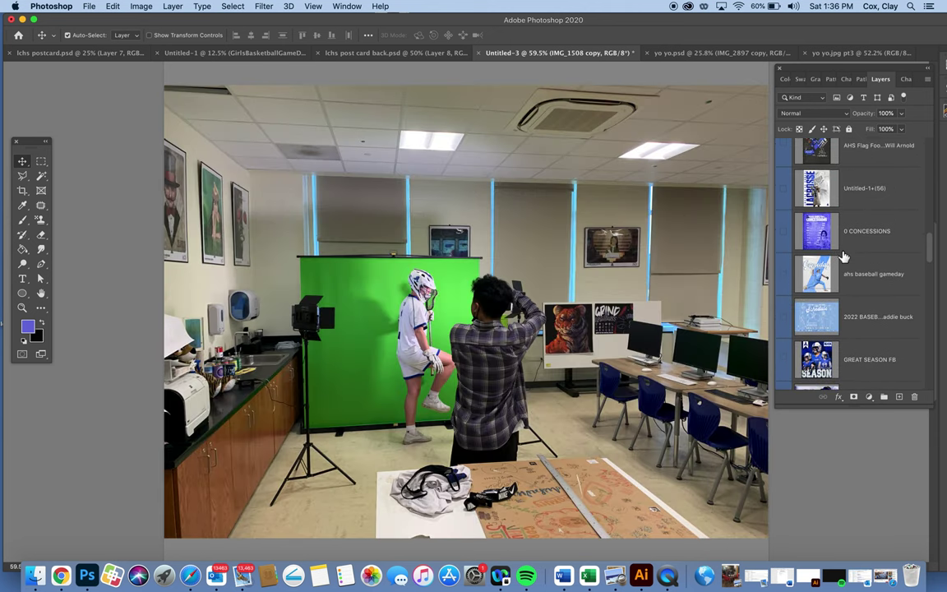
pyautogui.click(785, 198)
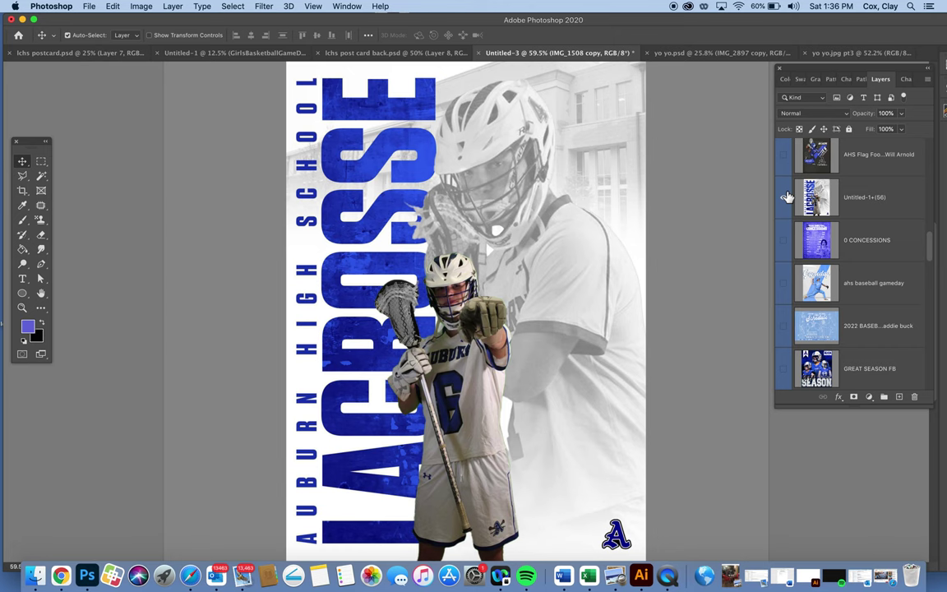
pyautogui.scroll(1, 786, 198)
pyautogui.click(785, 198)
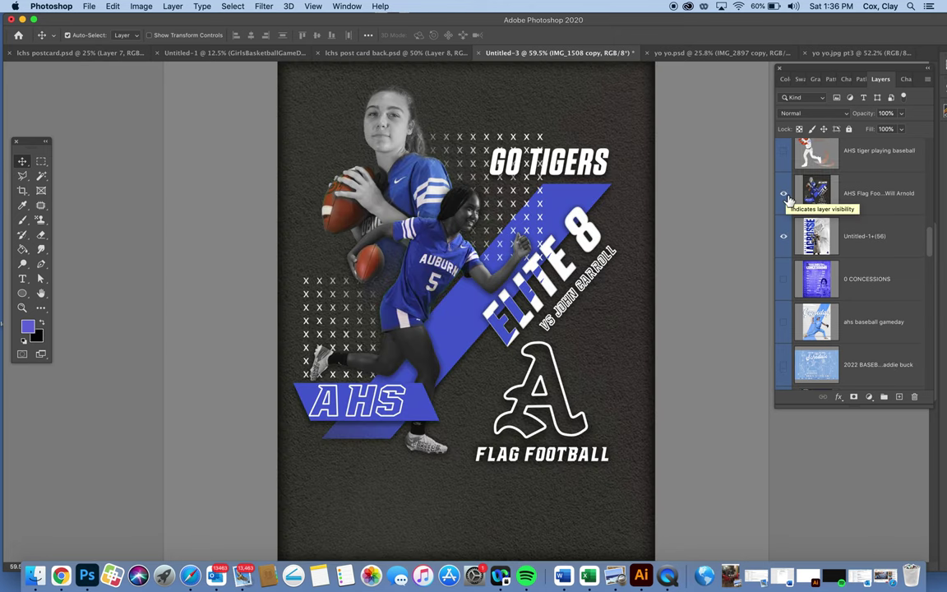
pyautogui.click(785, 195)
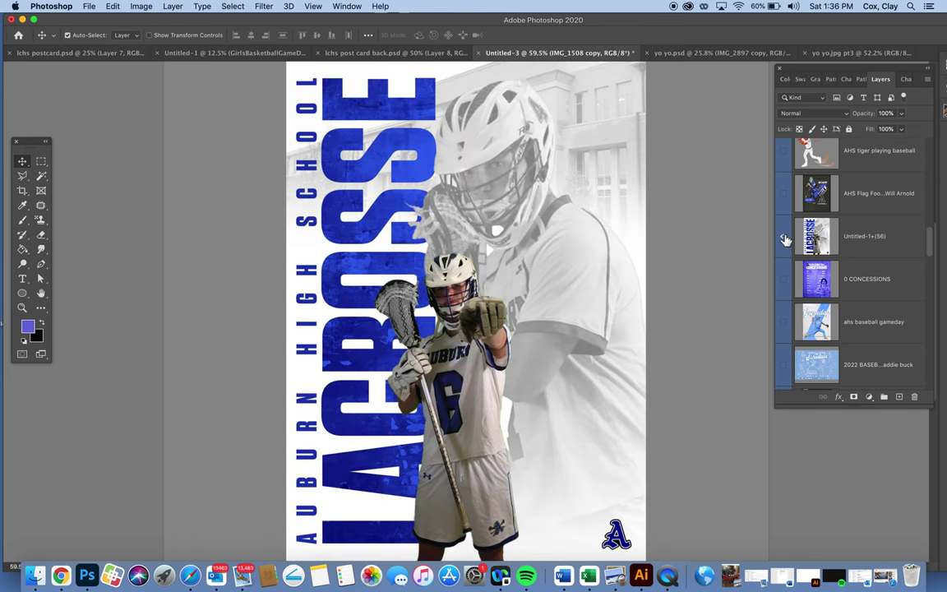
pyautogui.click(784, 237)
# Preview the 2021-2022 basketball schedule, the AHS 2021 football schedule and the GREAT SEASON FB layers, and hide all three again
pyautogui.scroll(-5, 795, 245)
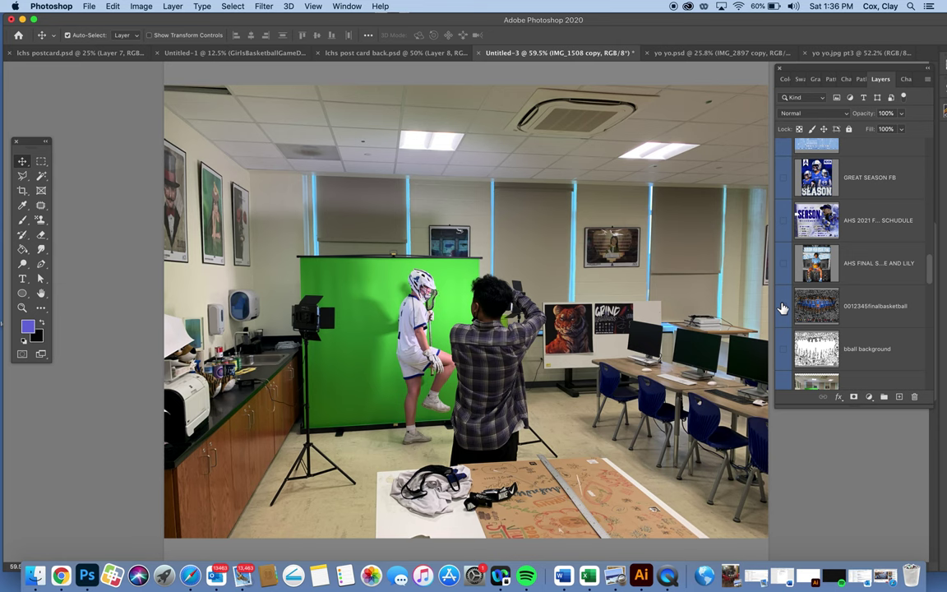
pyautogui.click(784, 264)
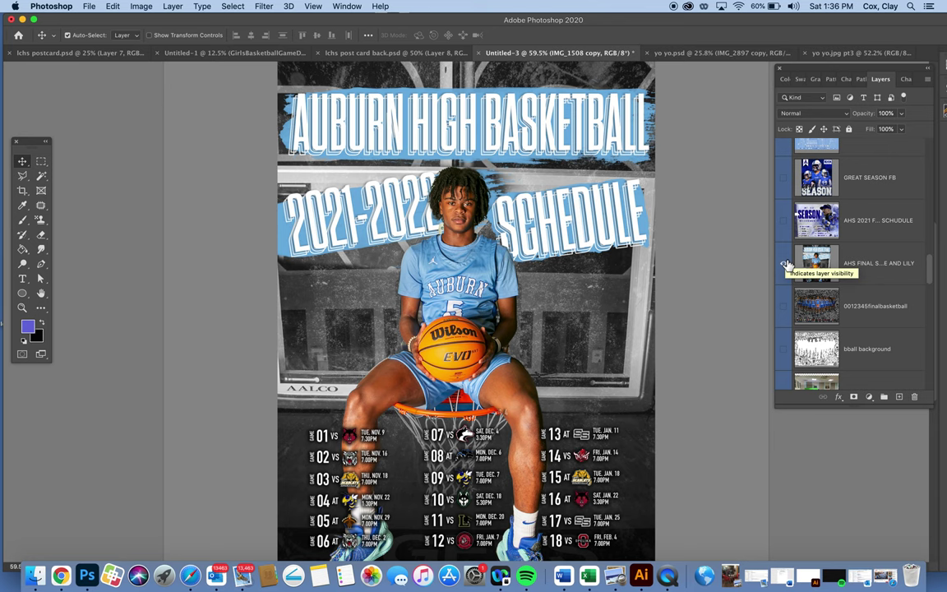
pyautogui.click(783, 220)
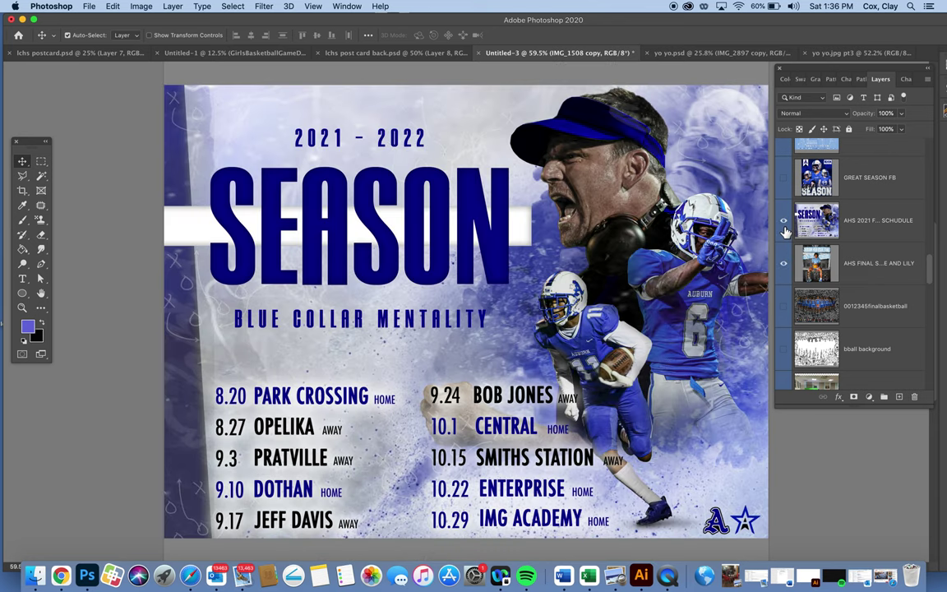
pyautogui.click(783, 177)
pyautogui.click(783, 262)
pyautogui.moveTo(783, 262); pyautogui.dragTo(782, 188)
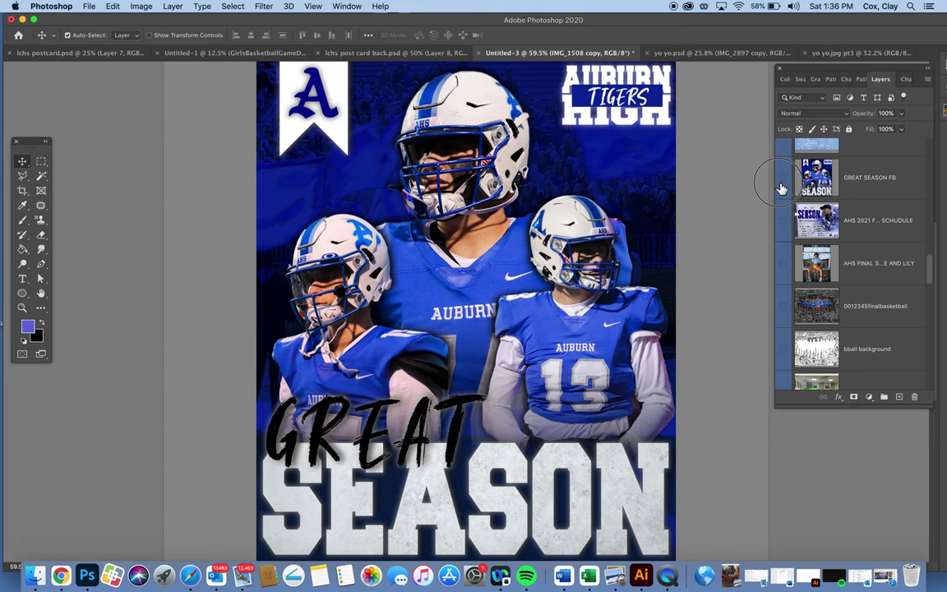
pyautogui.click(781, 188)
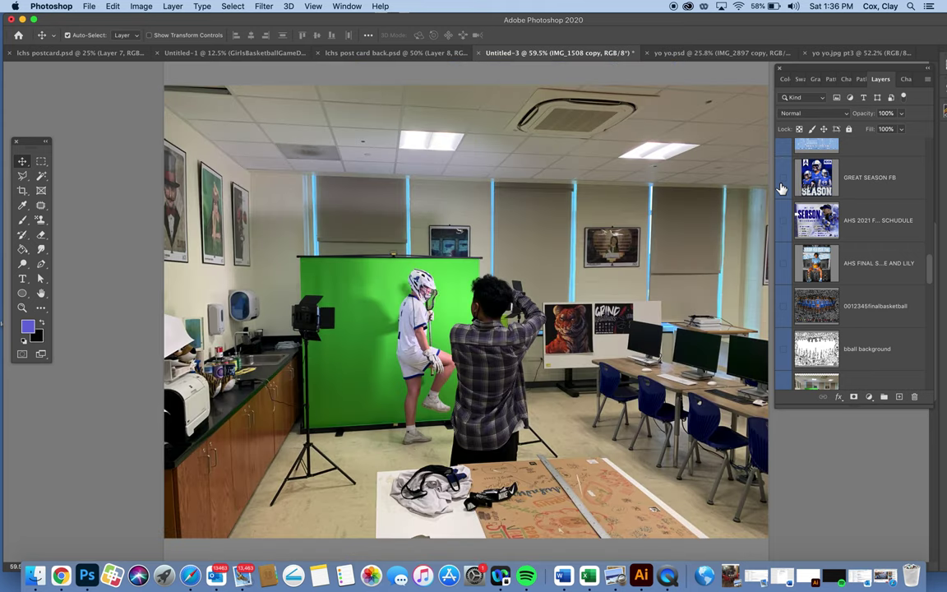
# Preview the bball background layer with and without the 0012345finalbasketball team layer, and hide both again
pyautogui.click(783, 349)
pyautogui.click(783, 307)
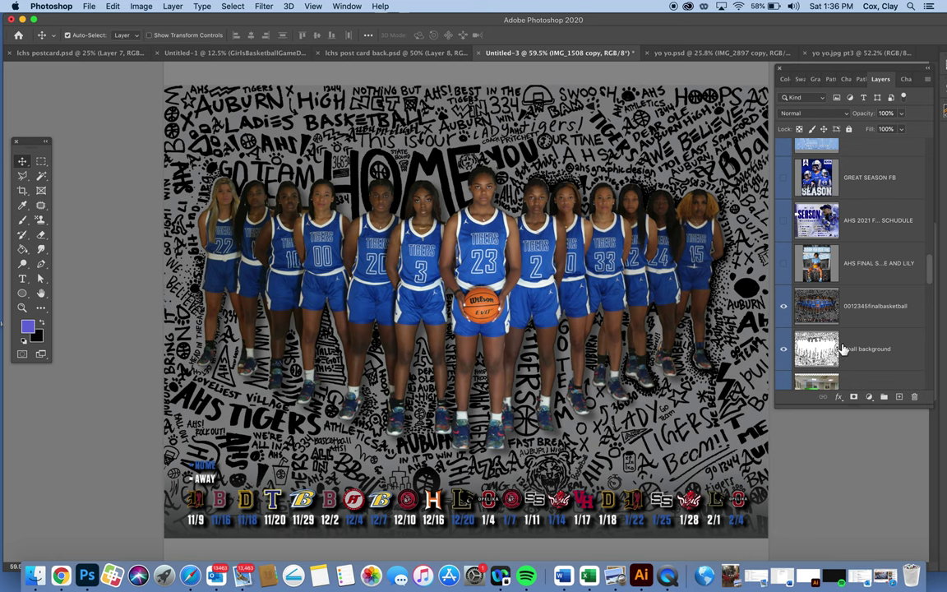
pyautogui.moveTo(784, 348); pyautogui.dragTo(785, 321)
pyautogui.click(785, 350)
pyautogui.click(785, 350)
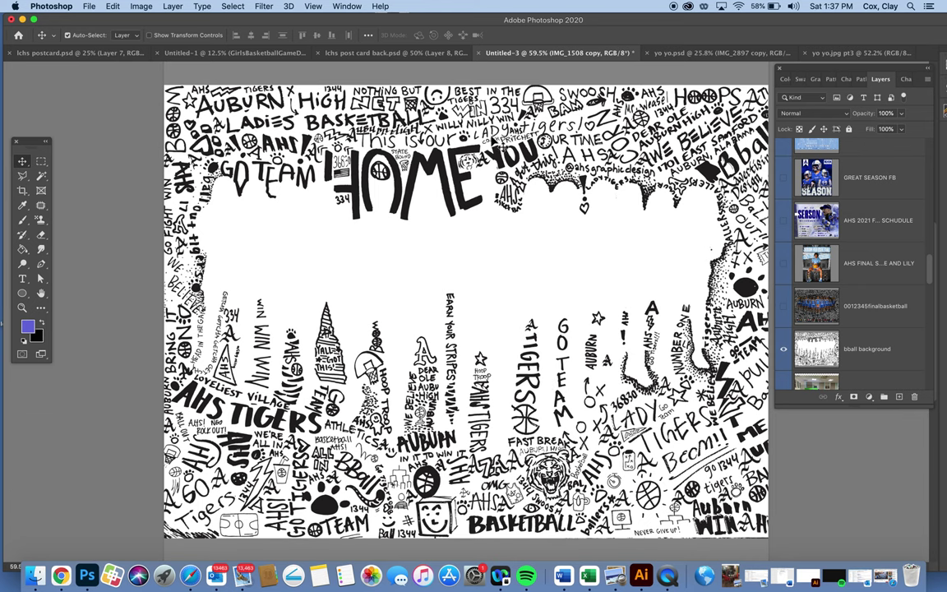
pyautogui.click(784, 306)
pyautogui.click(784, 349)
pyautogui.click(784, 307)
# Preview the 2022 baseball schedule and ahs baseball gameday layers, and hide both again
pyautogui.scroll(3, 802, 309)
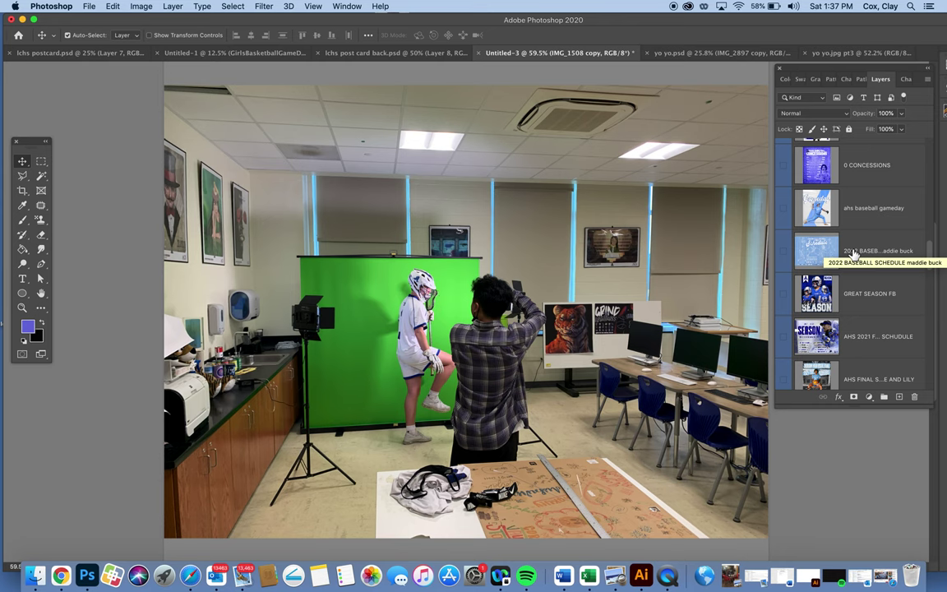
pyautogui.click(783, 254)
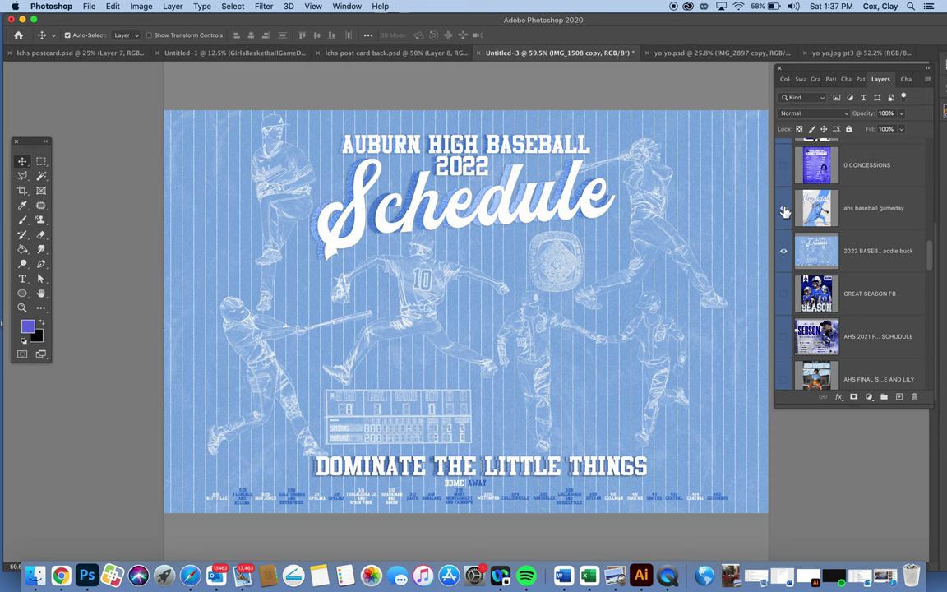
pyautogui.click(784, 212)
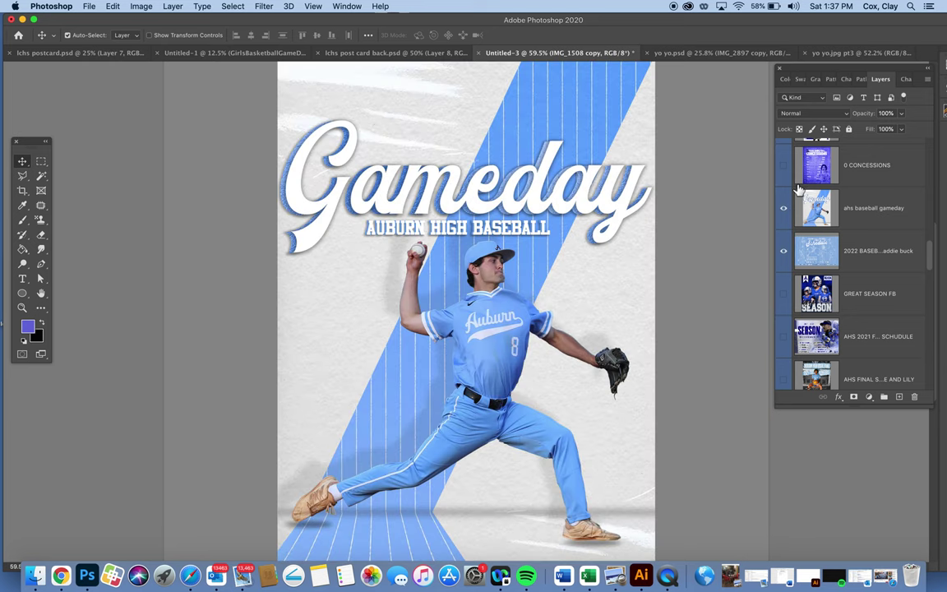
pyautogui.moveTo(785, 249); pyautogui.dragTo(785, 220)
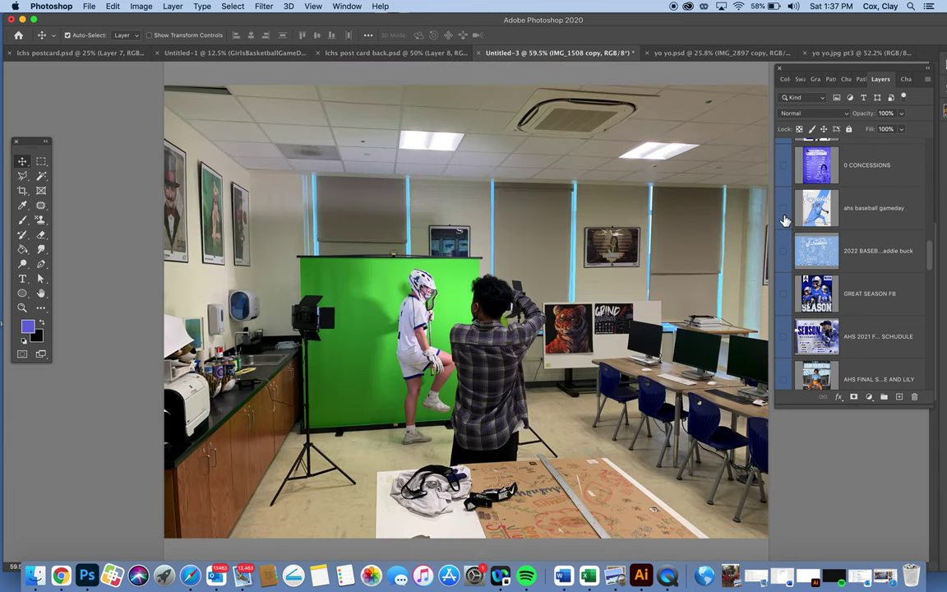
# Preview the 0 CONCESSIONS layer and hide it again
pyautogui.scroll(3, 784, 213)
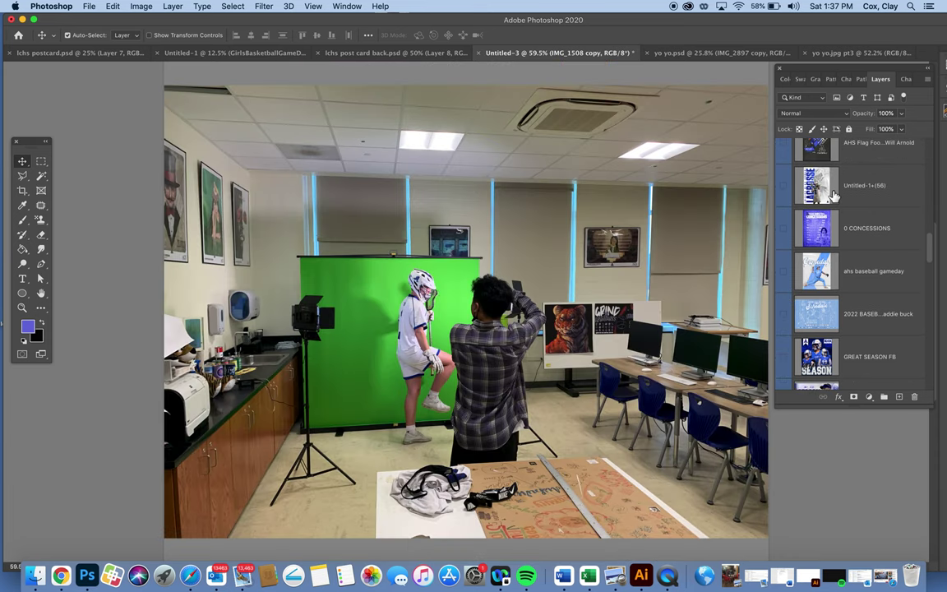
pyautogui.click(785, 228)
pyautogui.scroll(3, 789, 246)
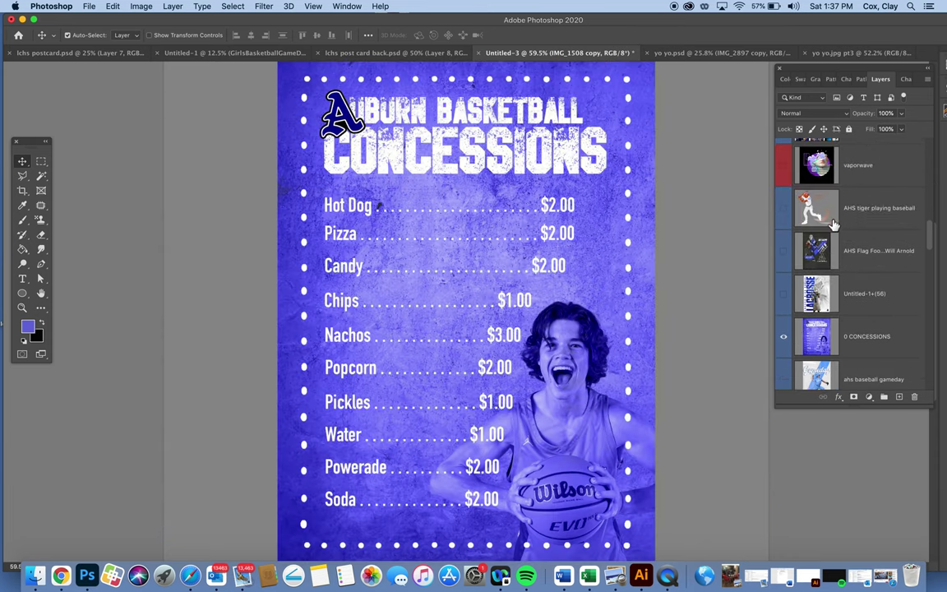
pyautogui.click(784, 340)
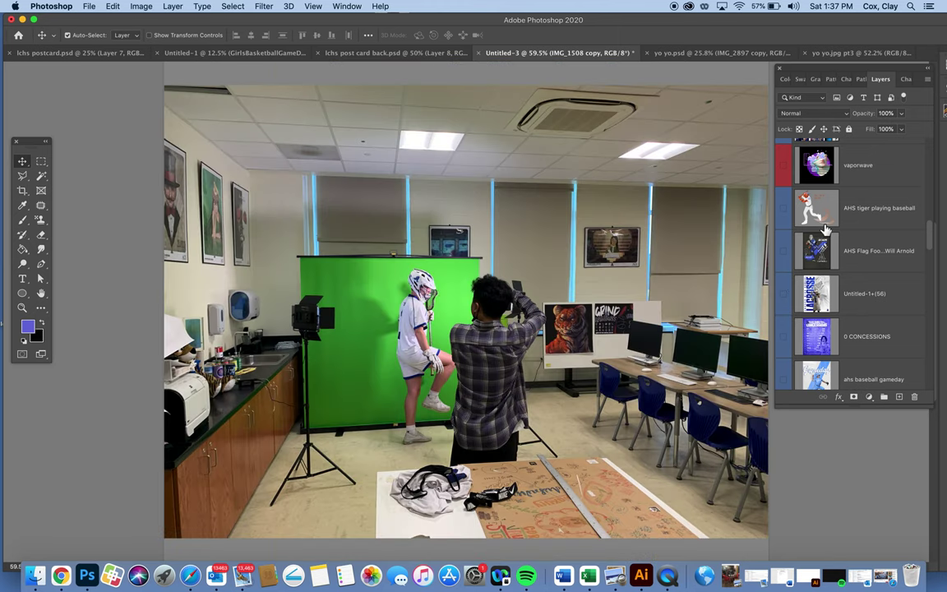
# Select the AHS tiger playing baseball layer, preview its illustration and hide it again
pyautogui.click(738, 204)
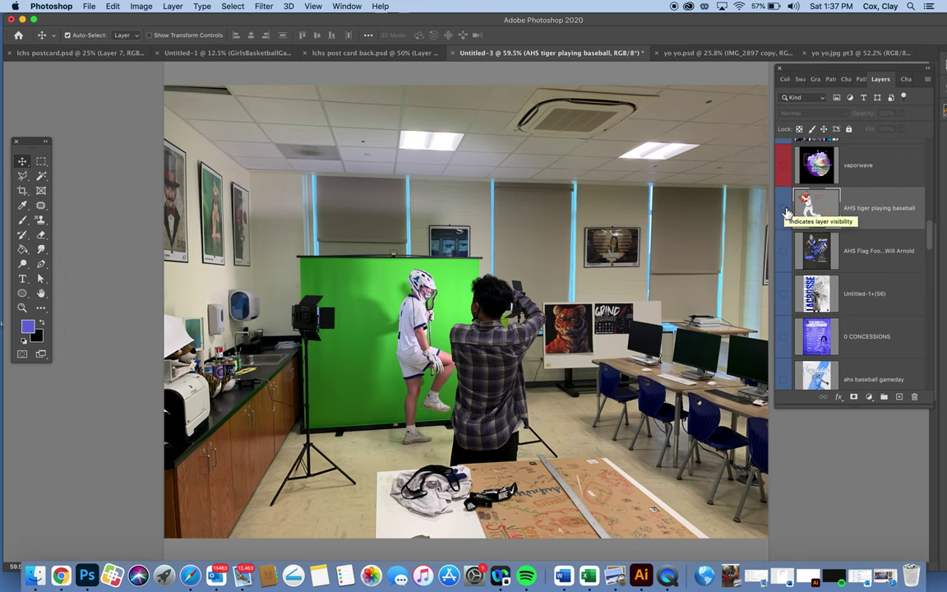
pyautogui.click(785, 210)
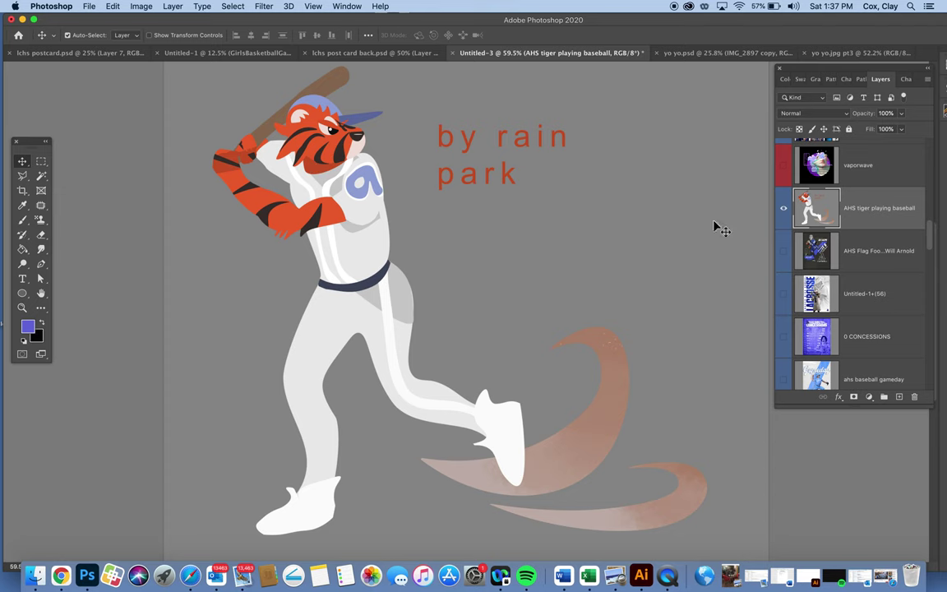
pyautogui.click(783, 211)
# Show the vaporwave layer and the 10.14.57 AM and 10.14.37 AM Instagram screenshot layers above it
pyautogui.scroll(3, 803, 215)
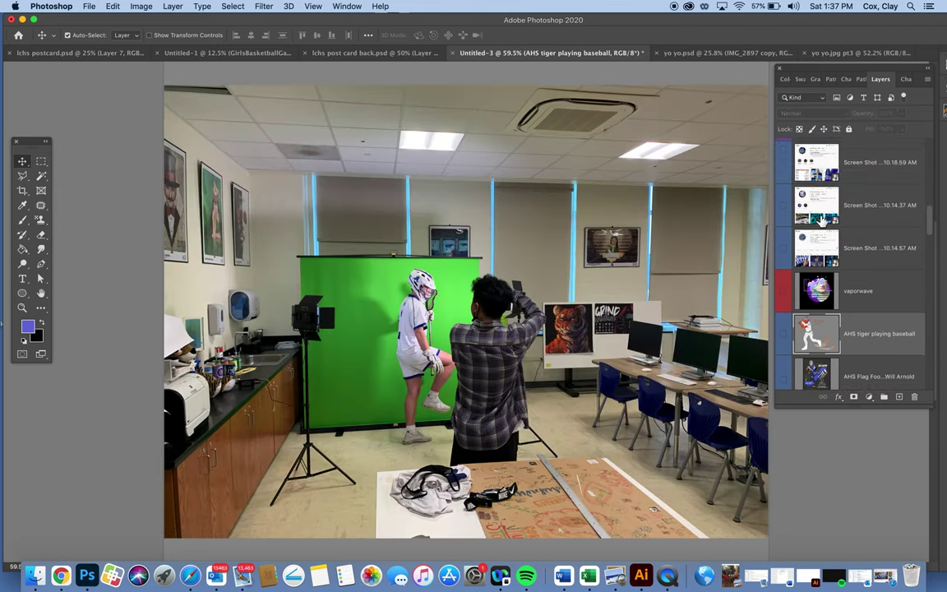
pyautogui.click(783, 290)
pyautogui.click(783, 258)
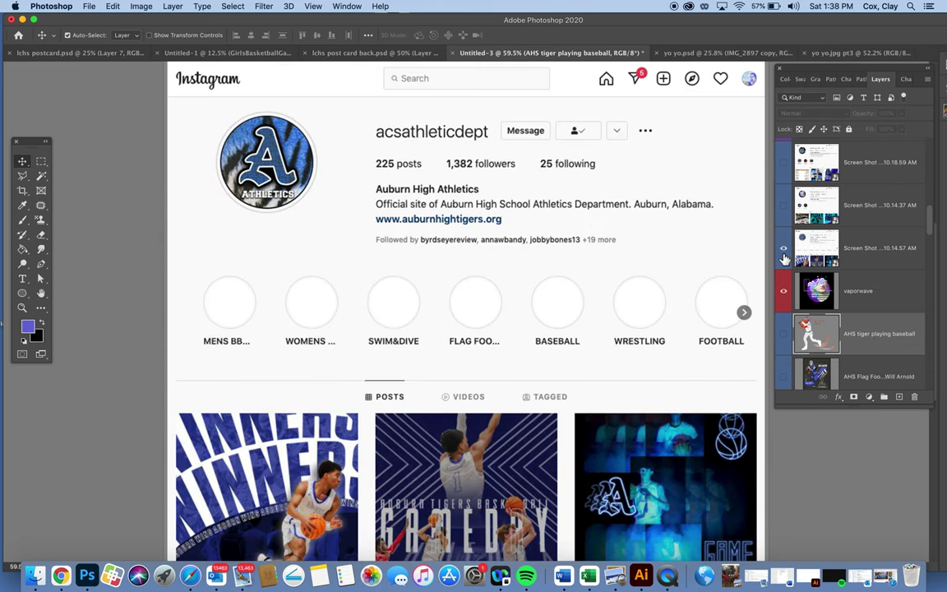
pyautogui.scroll(1, 783, 258)
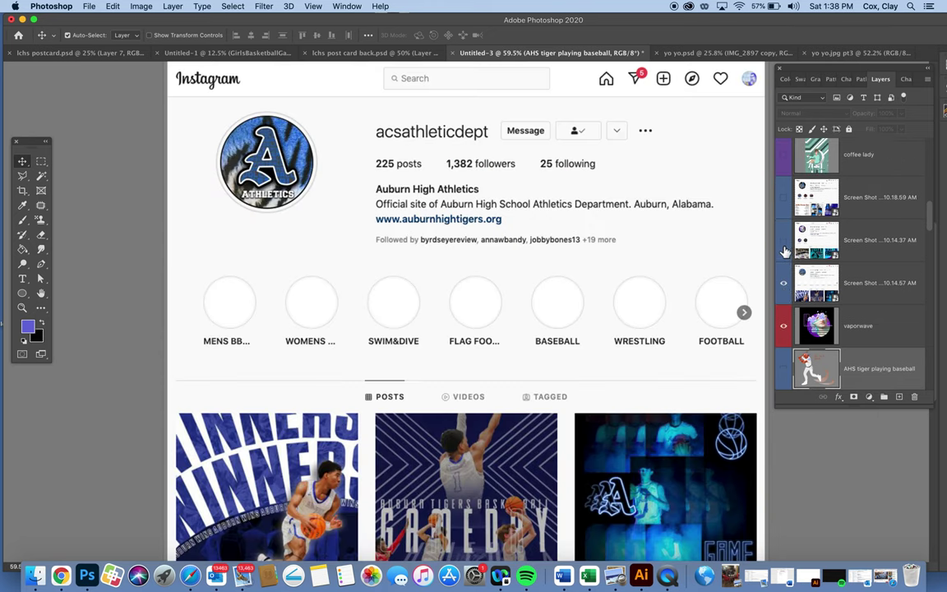
pyautogui.click(783, 239)
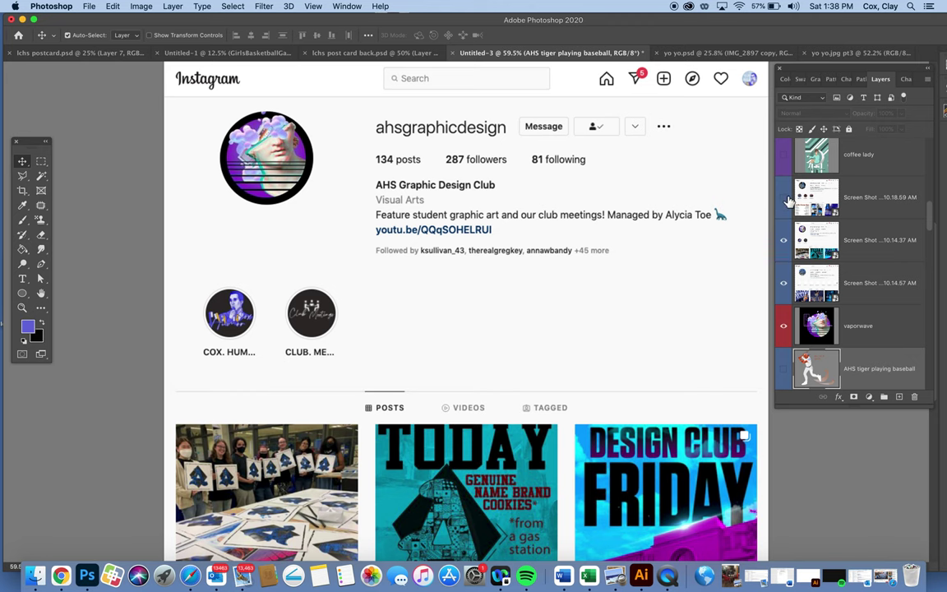
# Preview the 10.18.59 AM Instagram screenshot layer, and hide it together with the two screenshot layers and the vaporwave layer below it
pyautogui.click(783, 198)
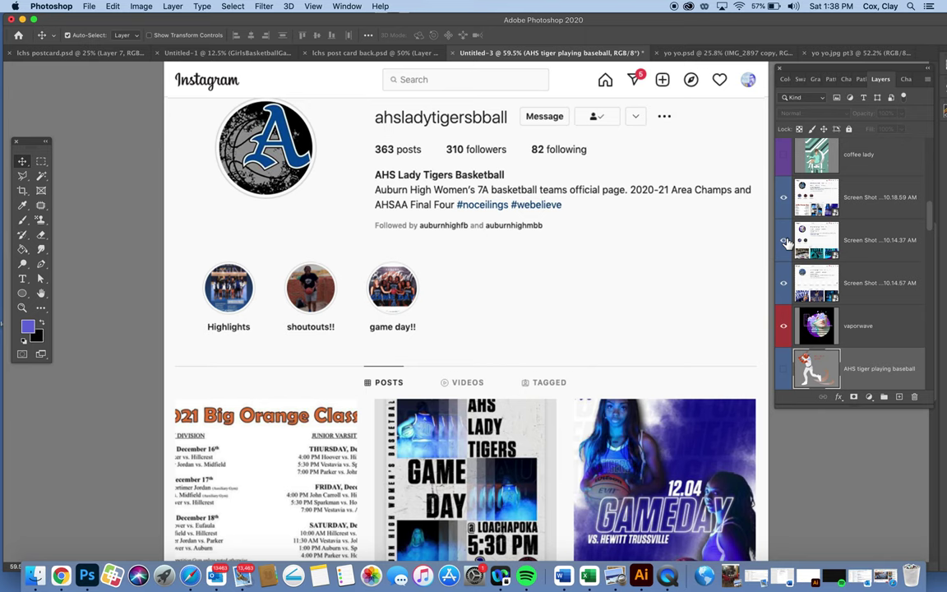
pyautogui.moveTo(784, 242); pyautogui.dragTo(784, 322)
# Preview the coffee lady, Winterfest3 and Majorette Pink 2 layers one after another, and hide all three again
pyautogui.click(783, 153)
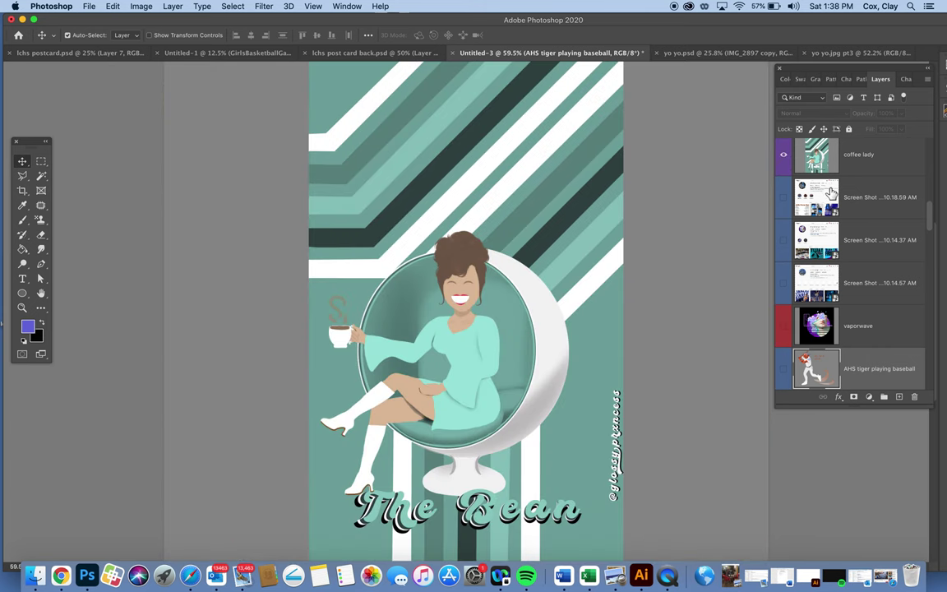
pyautogui.scroll(4, 822, 262)
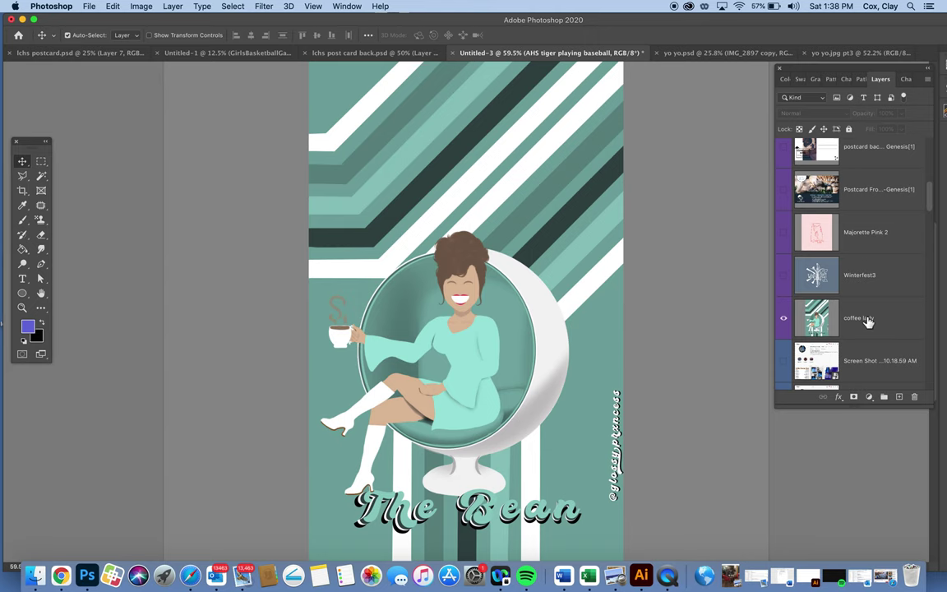
pyautogui.click(785, 278)
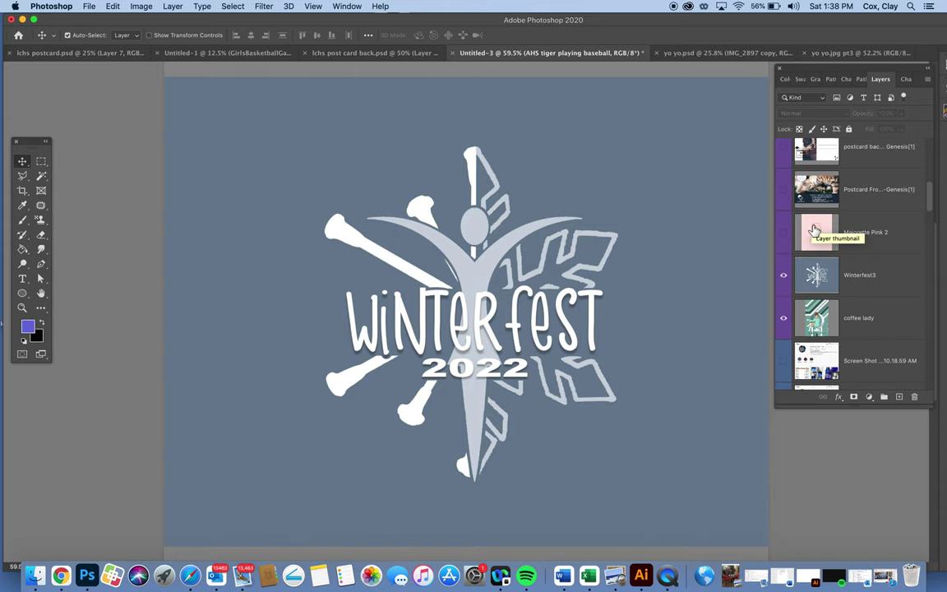
pyautogui.click(784, 235)
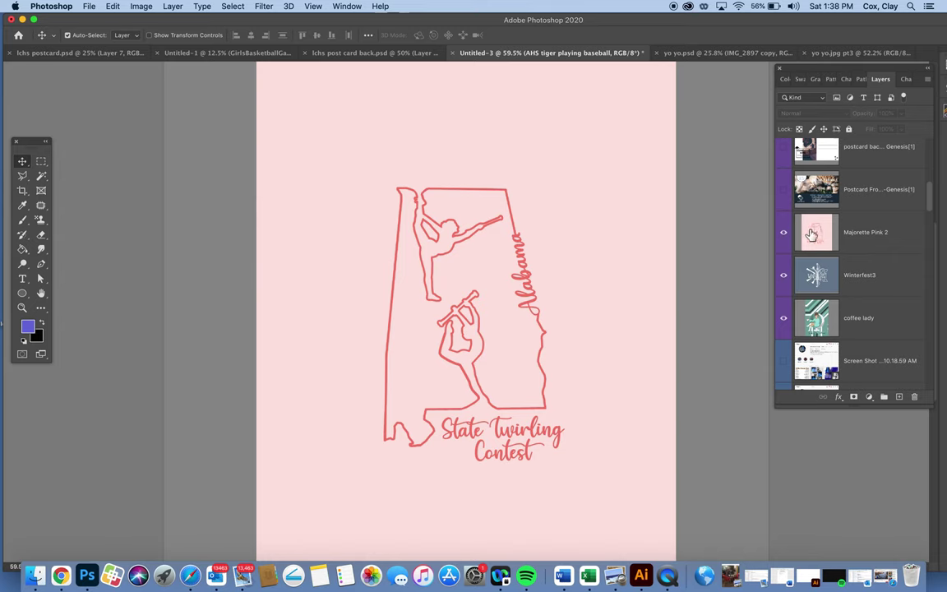
pyautogui.click(784, 232)
pyautogui.click(784, 274)
pyautogui.click(784, 317)
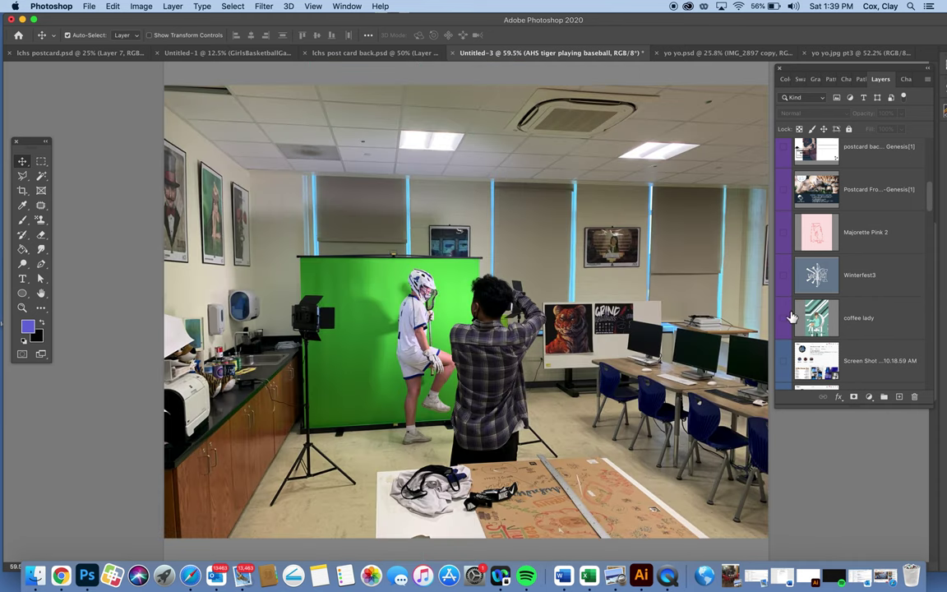
# Show the AHS flag football poster layer directly below the AHS tiger playing baseball layer
pyautogui.scroll(-2, 814, 320)
pyautogui.scroll(-5, 812, 323)
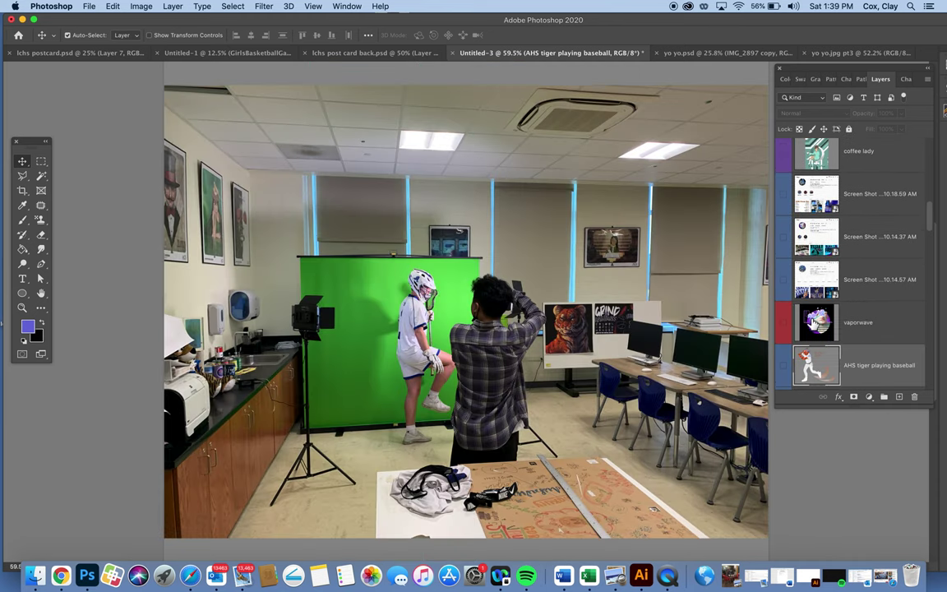
pyautogui.scroll(-3, 863, 321)
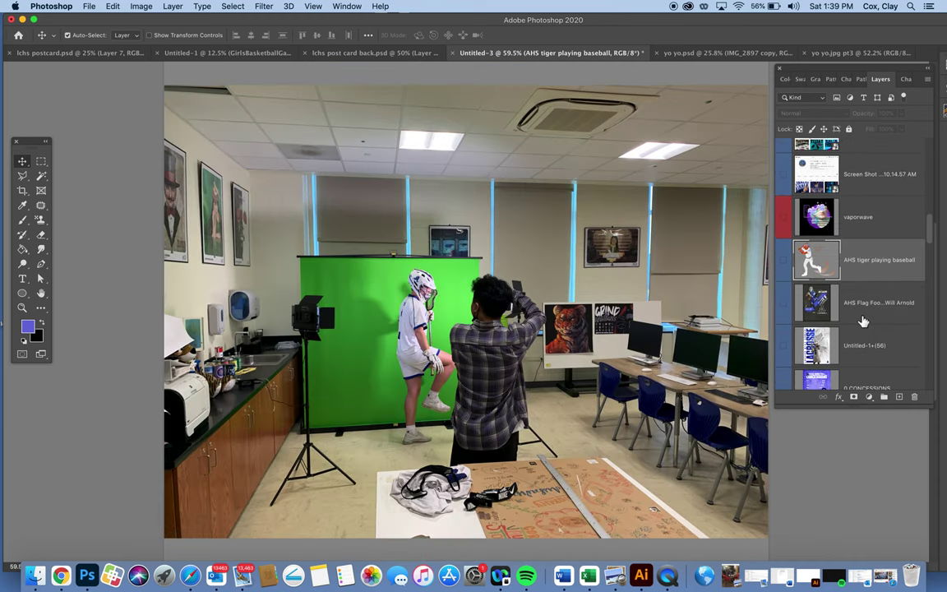
pyautogui.click(783, 259)
# Preview the Genesis postcard front, postcard back and no+wasted layers, and hide all three again
pyautogui.scroll(5, 863, 253)
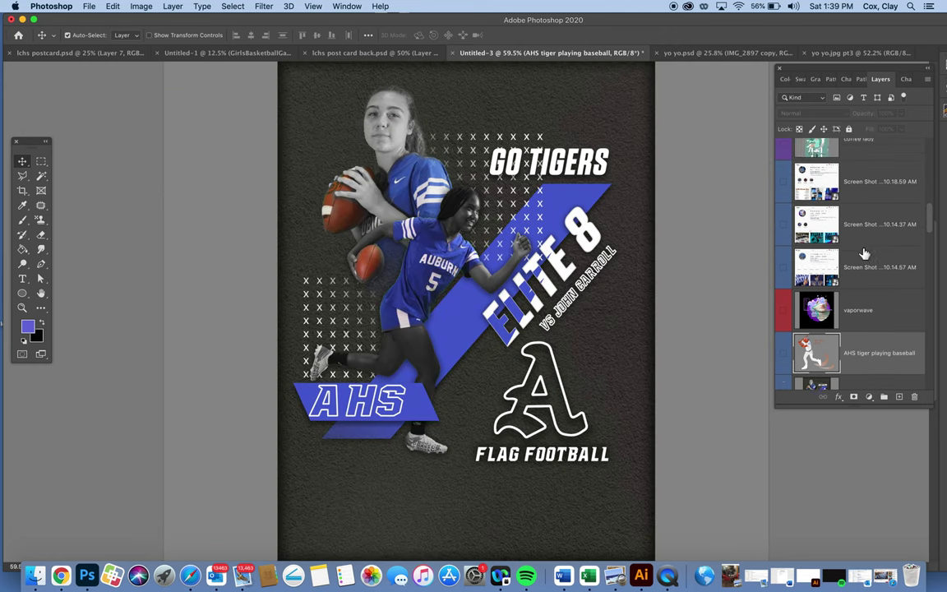
pyautogui.scroll(4, 863, 253)
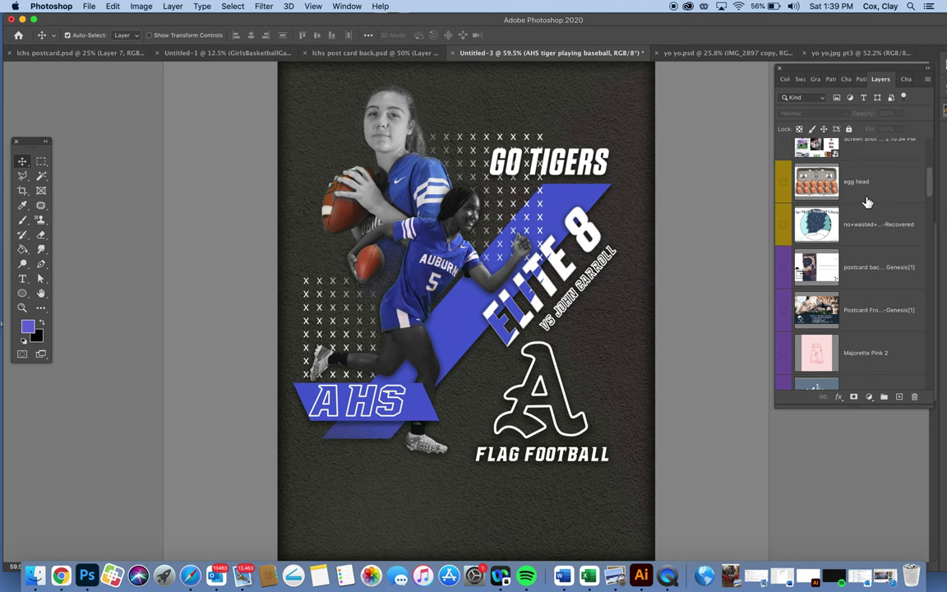
pyautogui.click(785, 310)
pyautogui.click(784, 270)
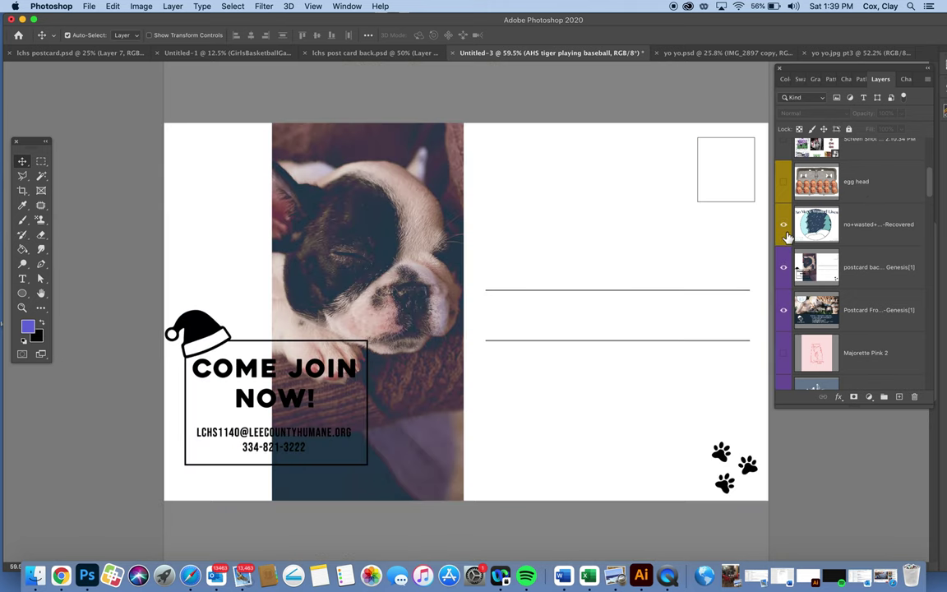
pyautogui.click(785, 239)
pyautogui.click(785, 311)
pyautogui.click(787, 269)
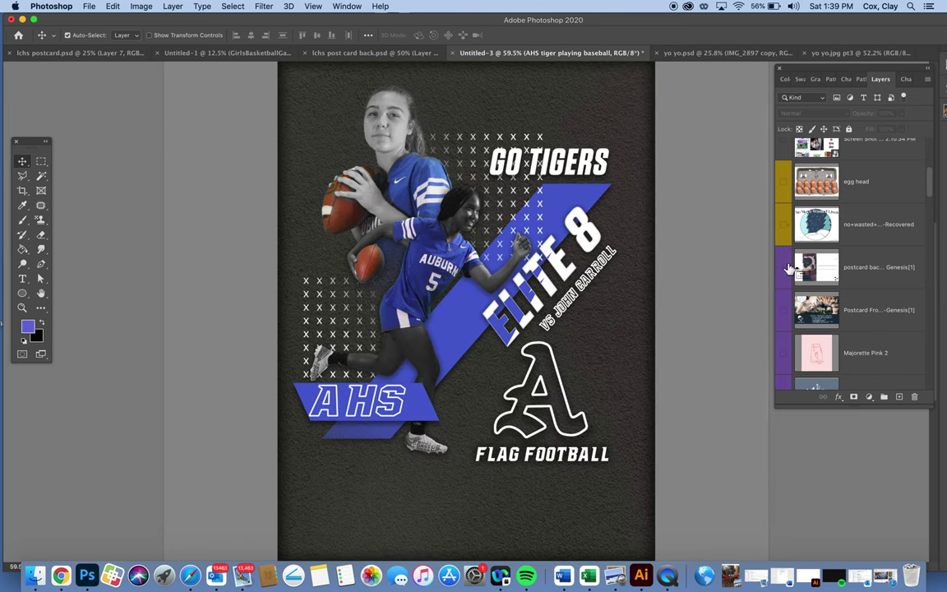
# Show and select the egg head layer to preview its egg carton artwork, and hide it again
pyautogui.click(786, 186)
pyautogui.click(816, 189)
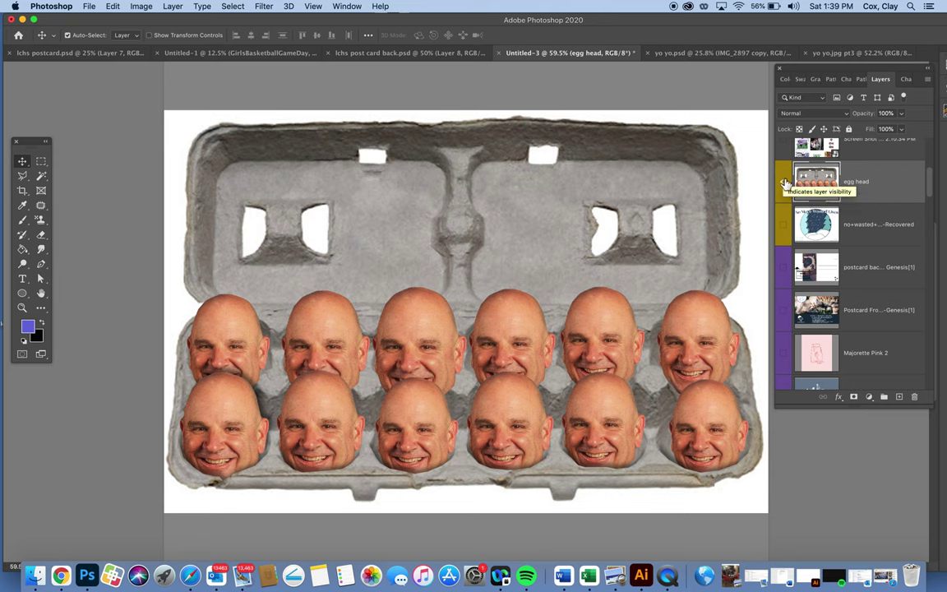
pyautogui.scroll(3, 855, 201)
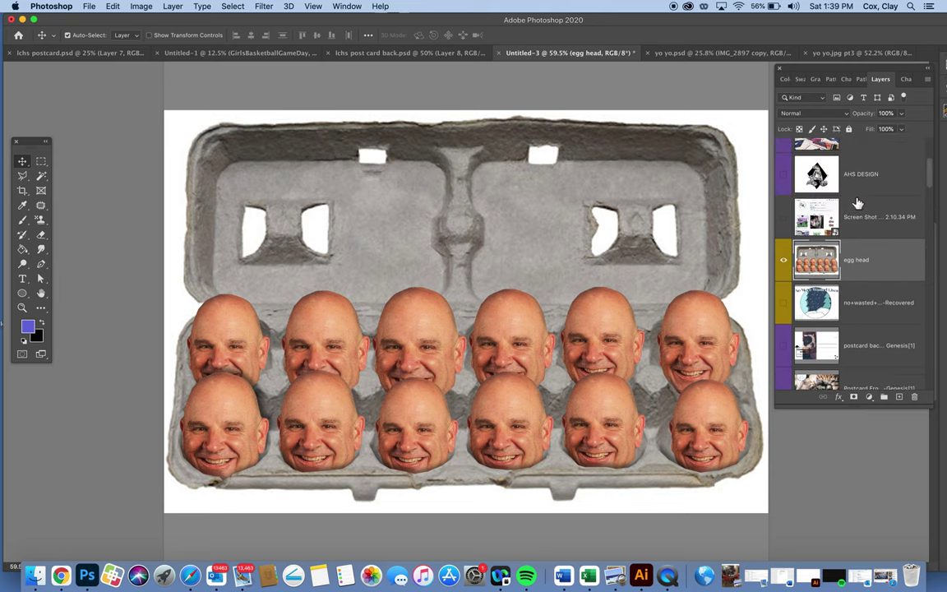
pyautogui.click(783, 260)
# Show the 2.10.34 PM Instagram screenshot layer and the AHS DESIGN and SCREEN PRINTER layers above it
pyautogui.click(783, 217)
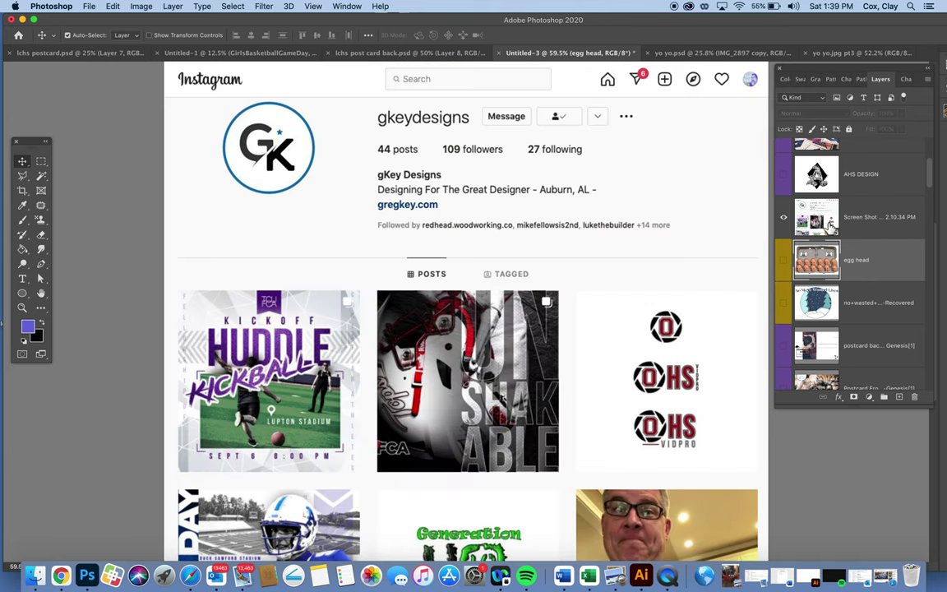
pyautogui.click(847, 221)
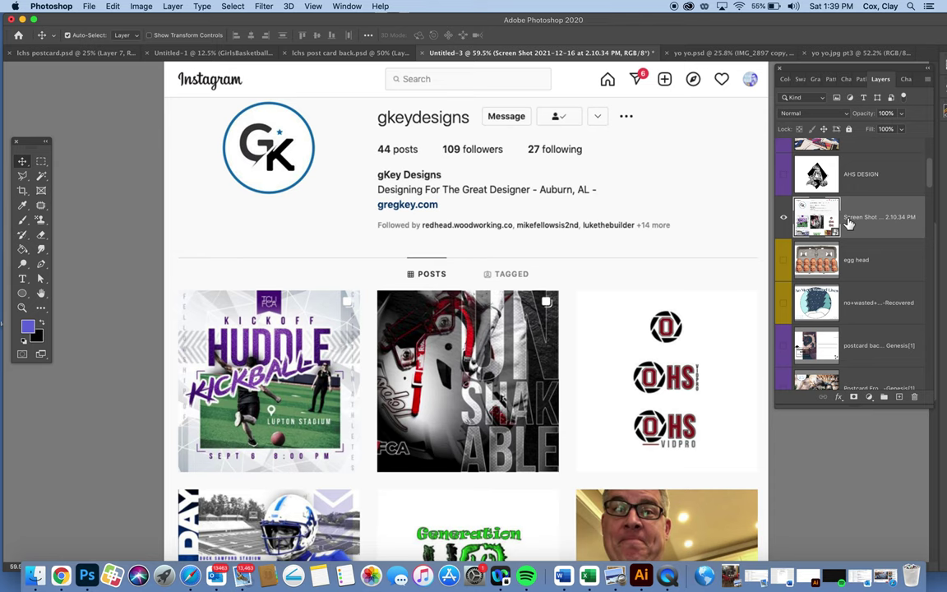
pyautogui.click(783, 174)
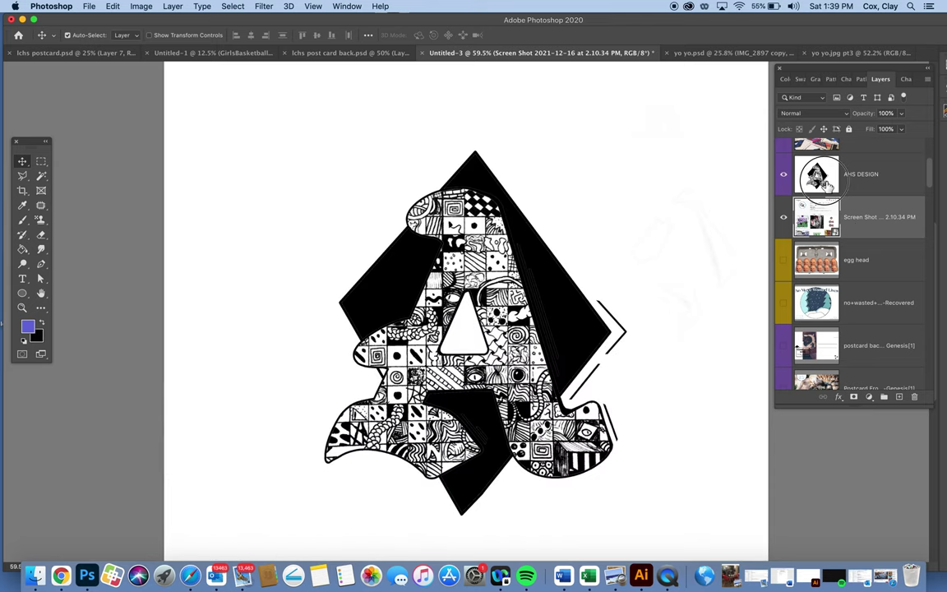
pyautogui.click(828, 186)
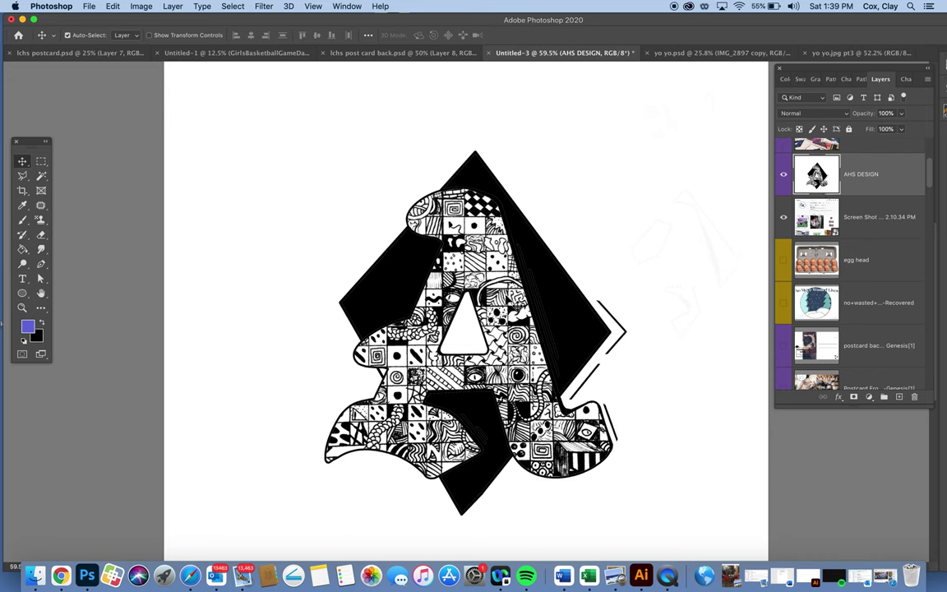
pyautogui.scroll(3, 866, 243)
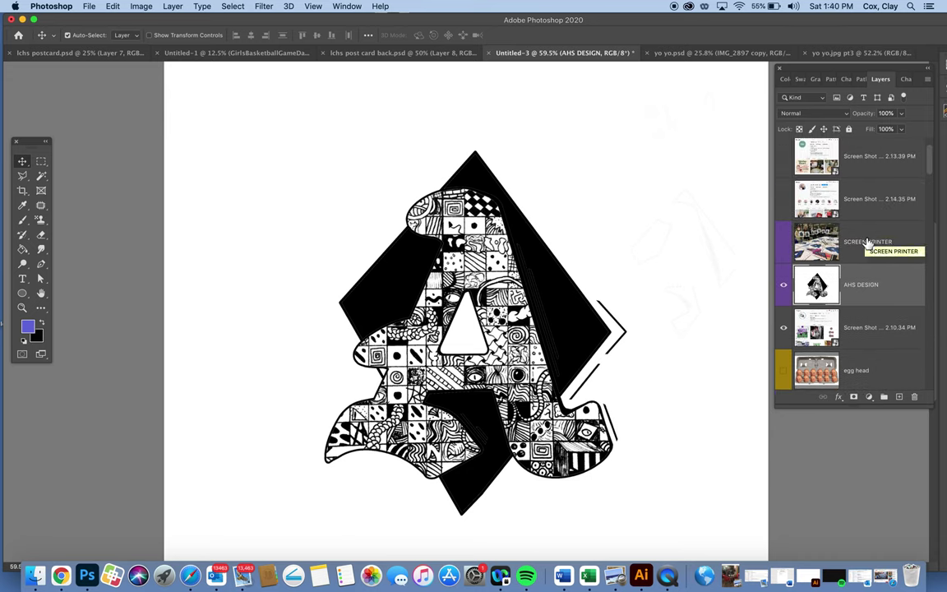
pyautogui.click(783, 243)
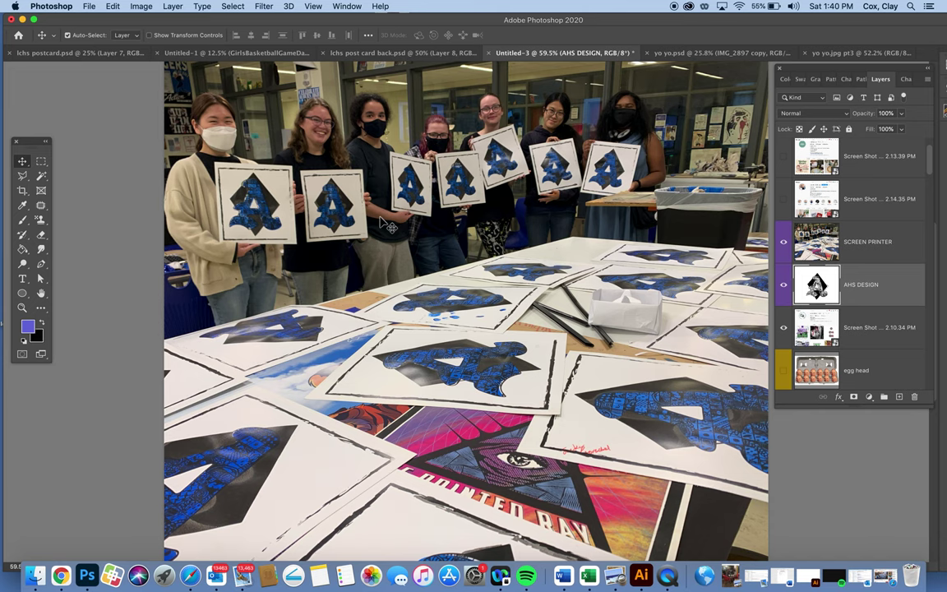
# Select and show the 2.14.35 PM Instagram screenshot layer, and show the 2.13.39 PM screenshot layer above it
pyautogui.click(850, 203)
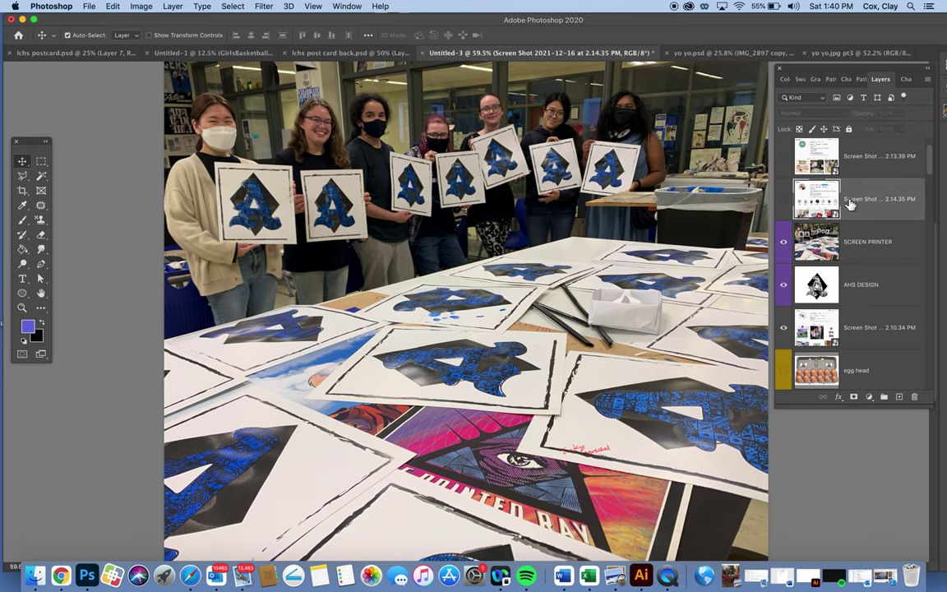
pyautogui.click(783, 202)
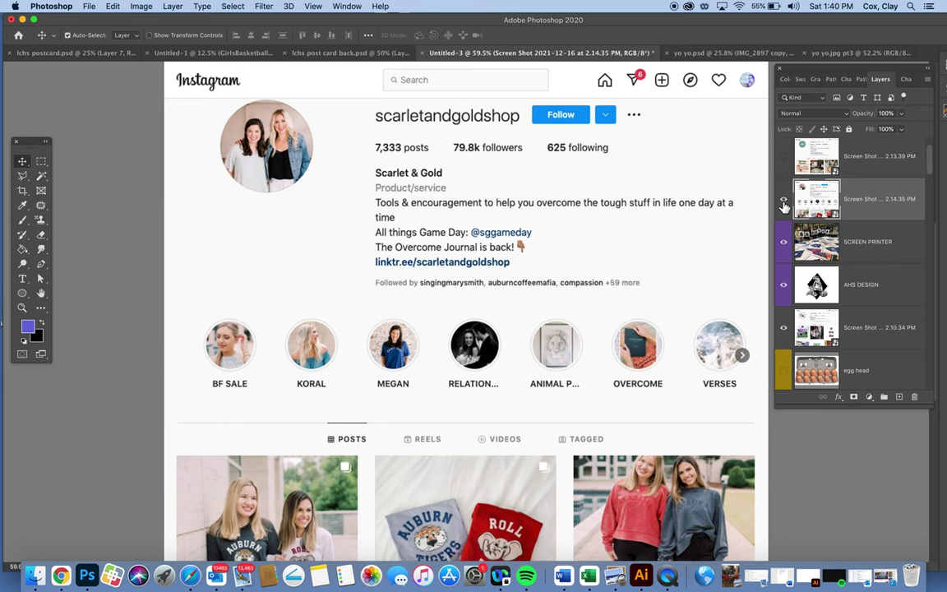
pyautogui.click(786, 158)
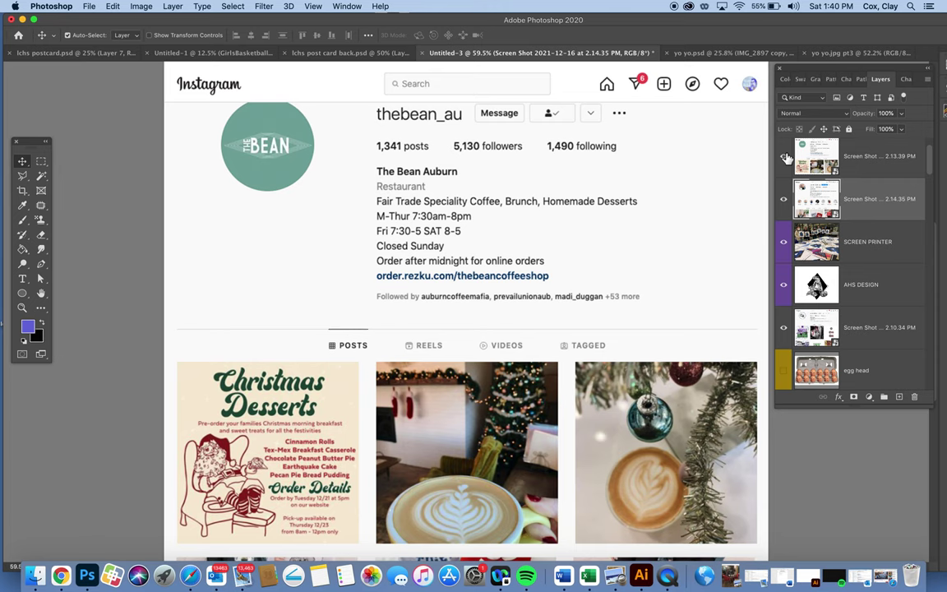
# Select Layer 3 above the screenshot layers and show its football player photo
pyautogui.scroll(2, 846, 197)
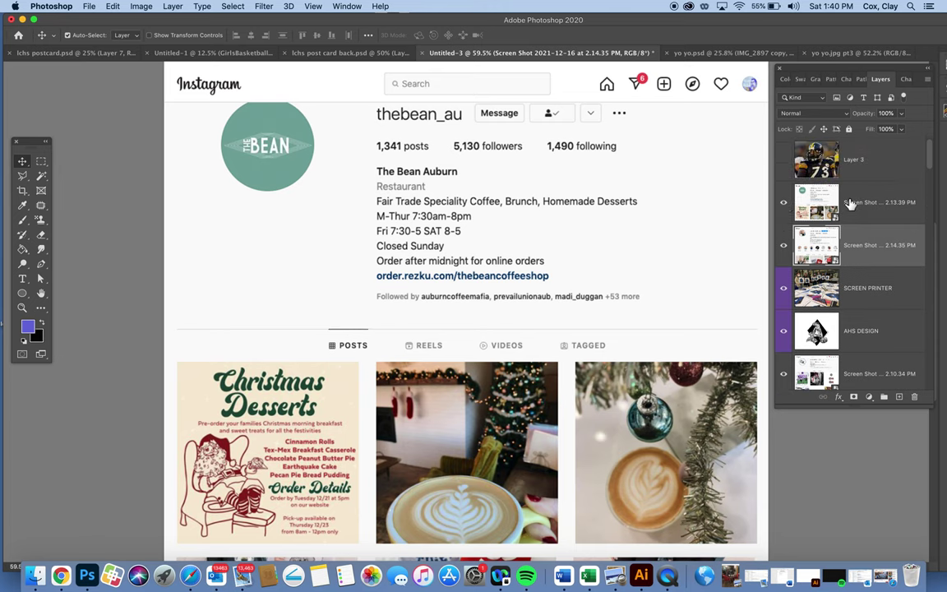
pyautogui.click(855, 159)
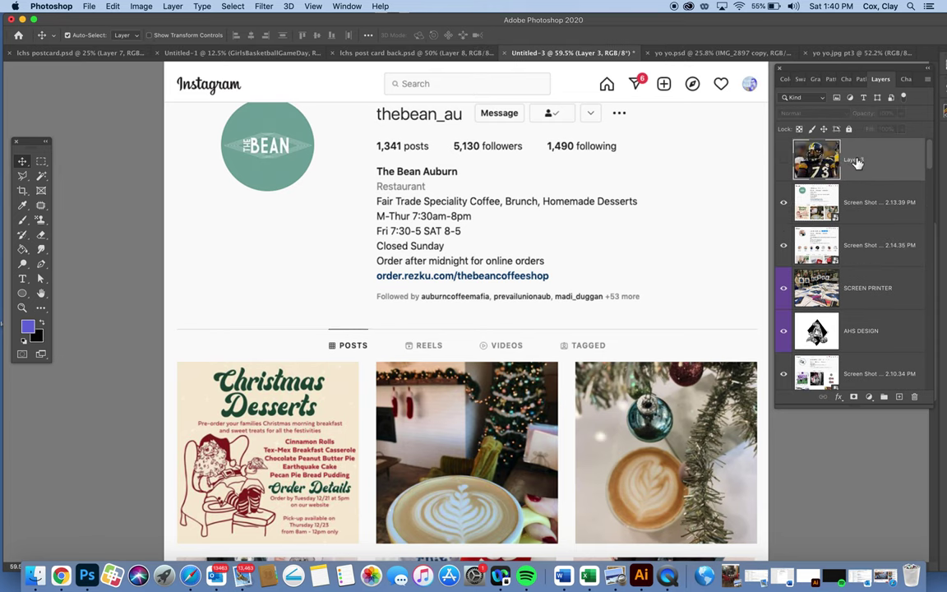
pyautogui.click(785, 160)
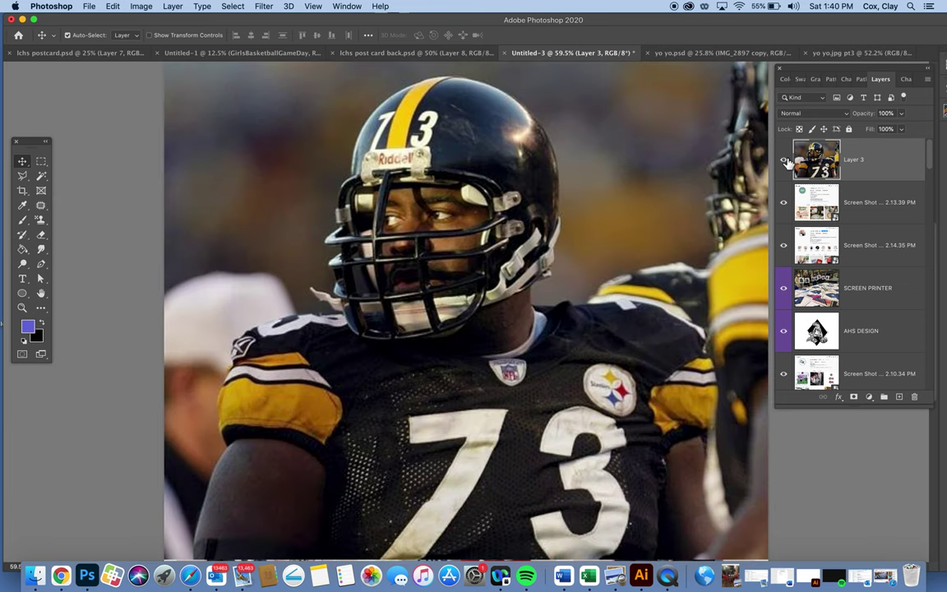